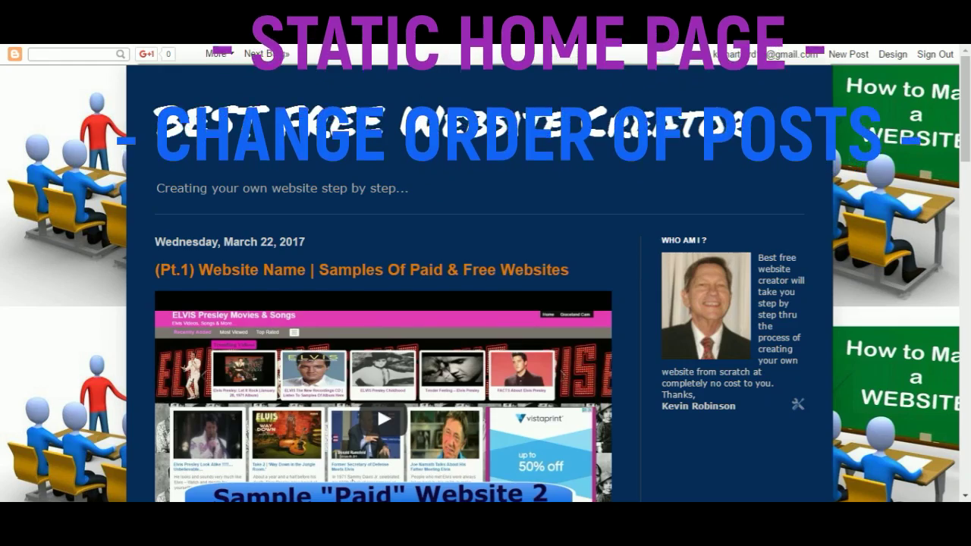
Look through the existing posts on the blog's home page.
{"action": "scroll", "coordinate": [374, 262], "scroll_direction": "down", "scroll_amount": 5}
{"action": "scroll", "coordinate": [373, 263], "scroll_direction": "down", "scroll_amount": 10}
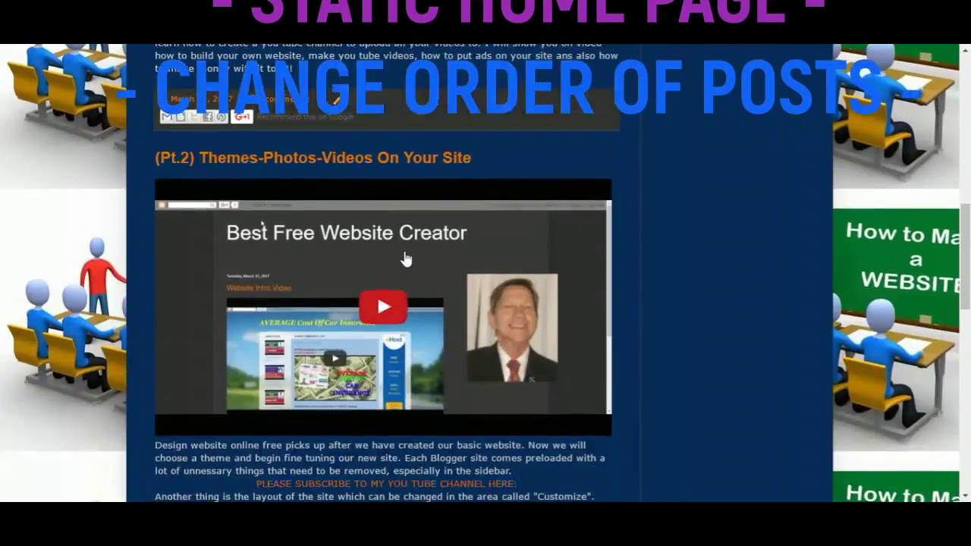
{"action": "scroll", "coordinate": [443, 230], "scroll_direction": "up", "scroll_amount": 6}
{"action": "scroll", "coordinate": [443, 230], "scroll_direction": "up", "scroll_amount": 10}
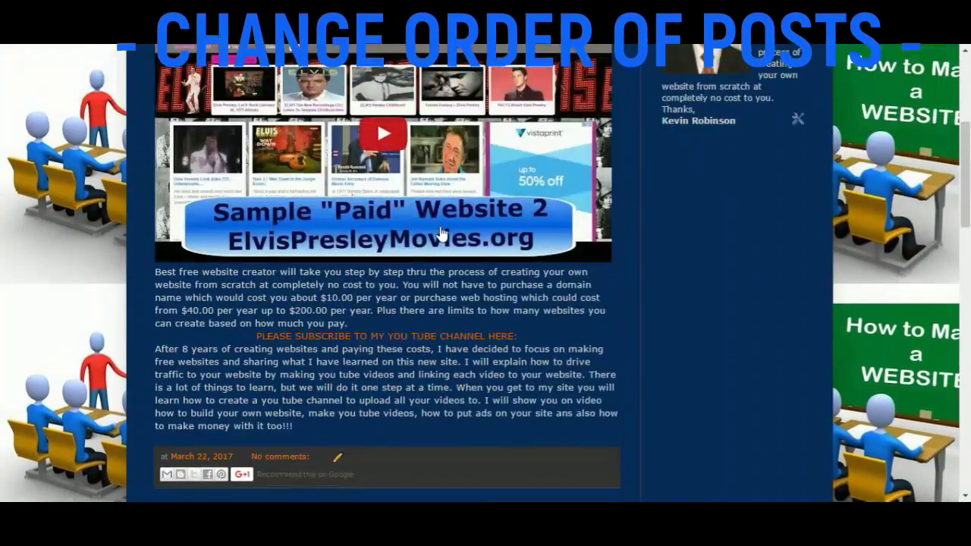
{"action": "scroll", "coordinate": [652, 421], "scroll_direction": "down", "scroll_amount": 2}
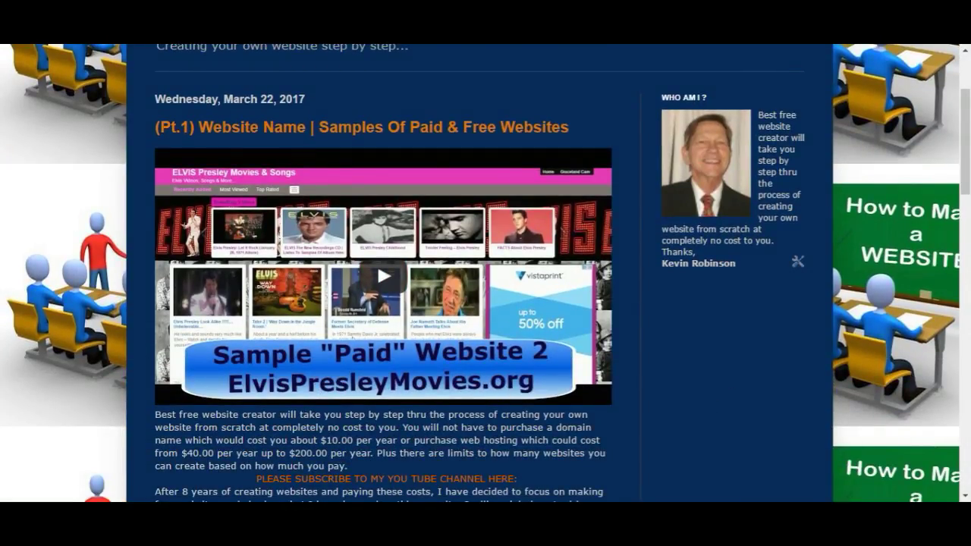
{"action": "scroll", "coordinate": [215, 79], "scroll_direction": "up", "scroll_amount": 2}
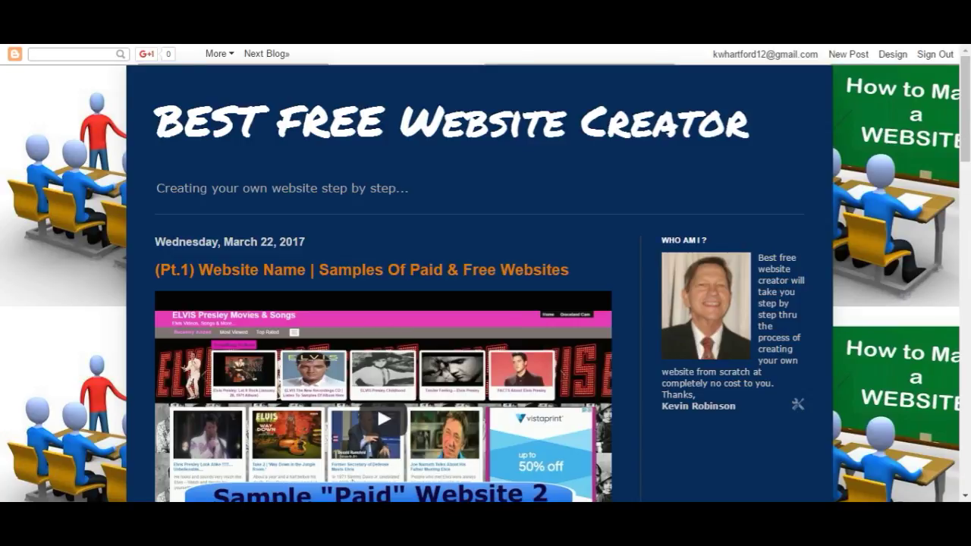
Start a new post from the blog's post list and title it "FREE Channel Art For Your YouTube Channel".
{"action": "left_click", "coordinate": [894, 57]}
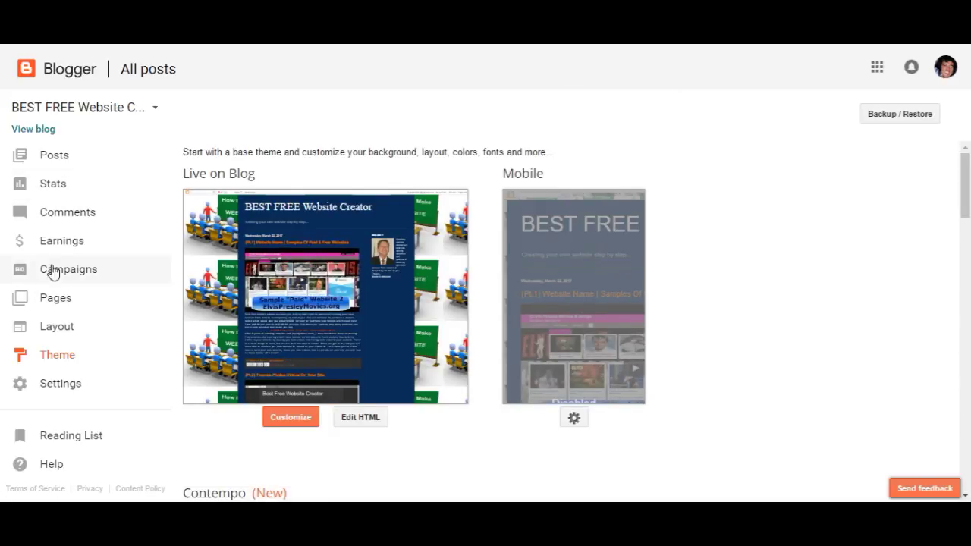
{"action": "left_click", "coordinate": [55, 157]}
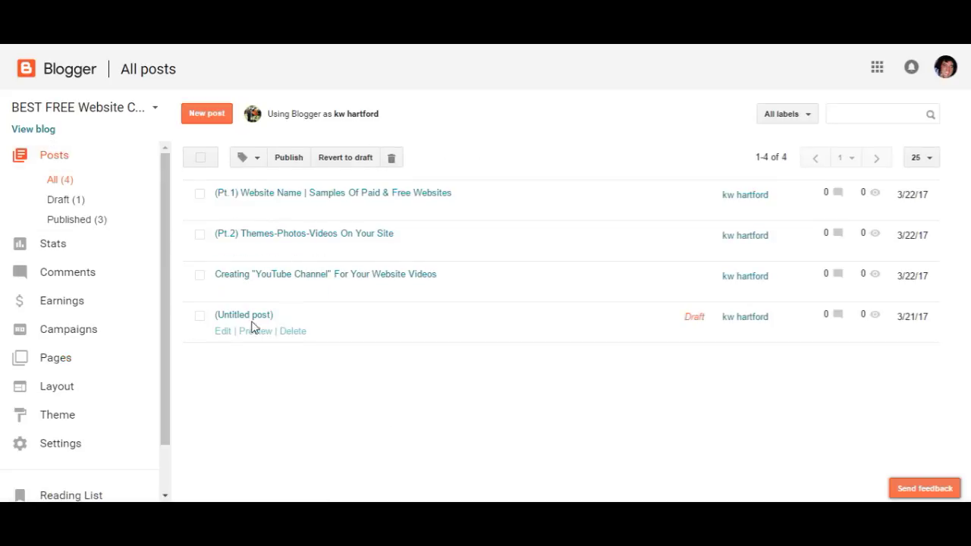
{"action": "left_click", "coordinate": [206, 116]}
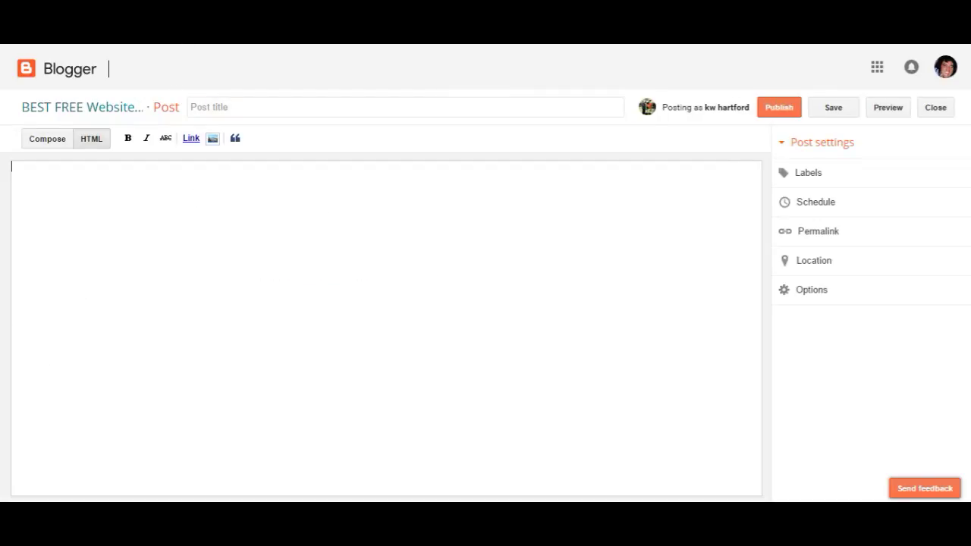
{"action": "left_click", "coordinate": [205, 107]}
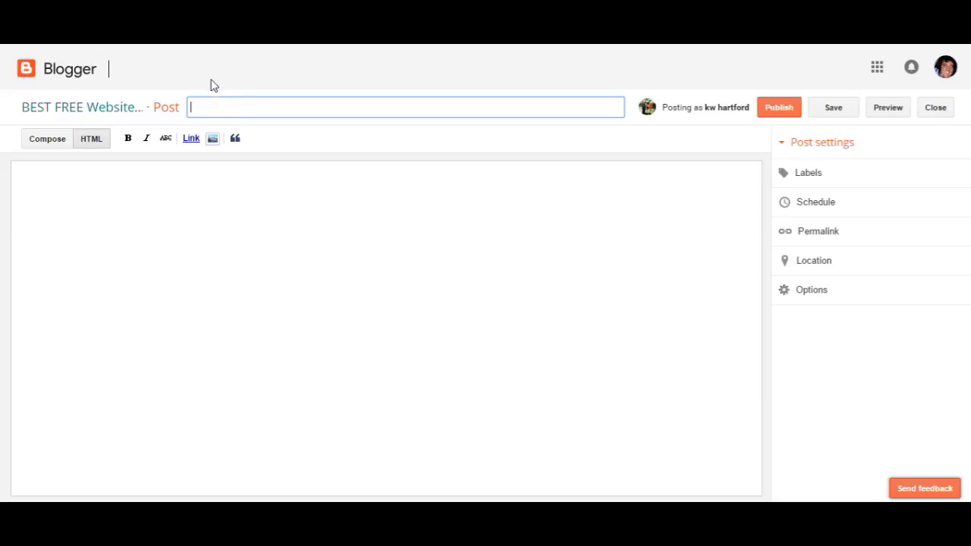
{"action": "left_click_drag", "start_coordinate": [178, 102], "coordinate": [191, 107]}
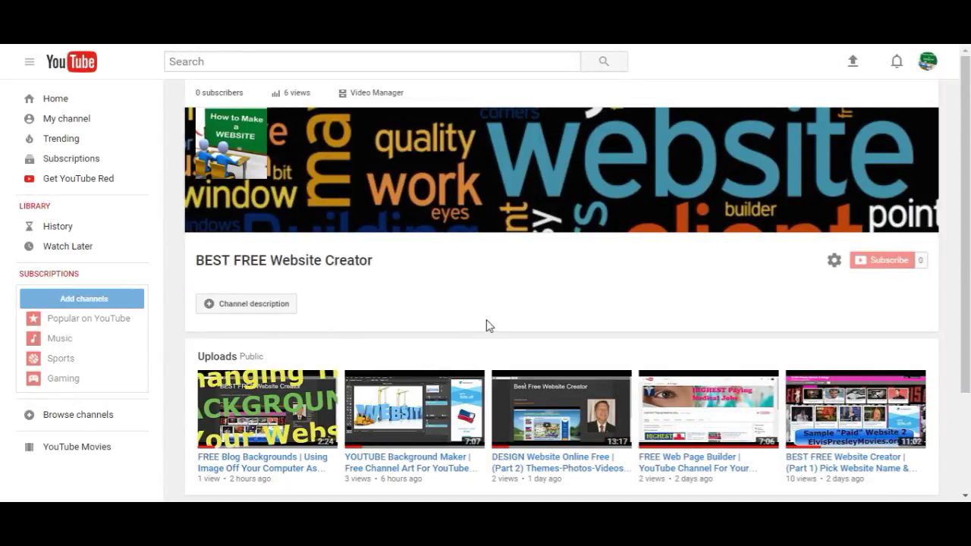
Open the "YOUTUBE Background Maker | Free Channel Art For YouTube Channel" video from the YouTube channel's uploads and pause it.
{"action": "left_click", "coordinate": [404, 461]}
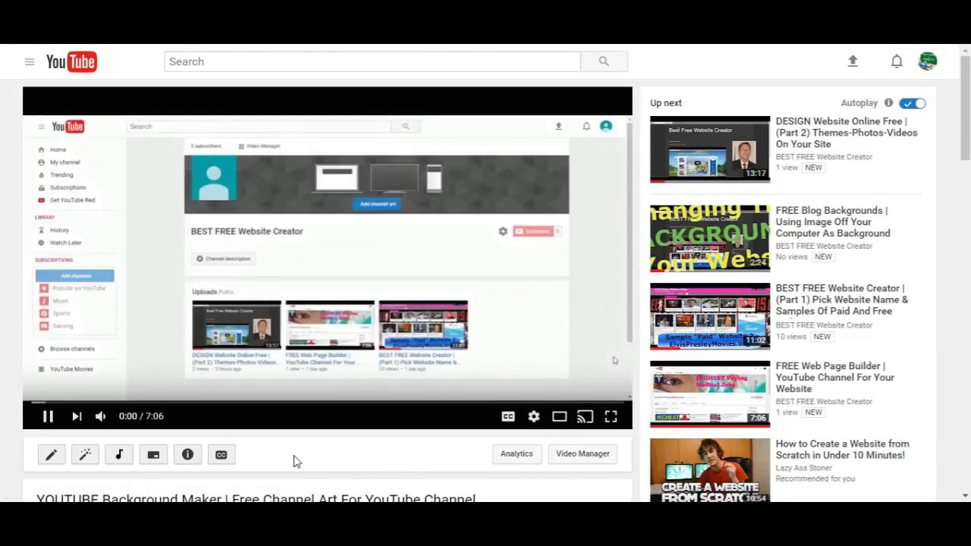
{"action": "left_click", "coordinate": [48, 417]}
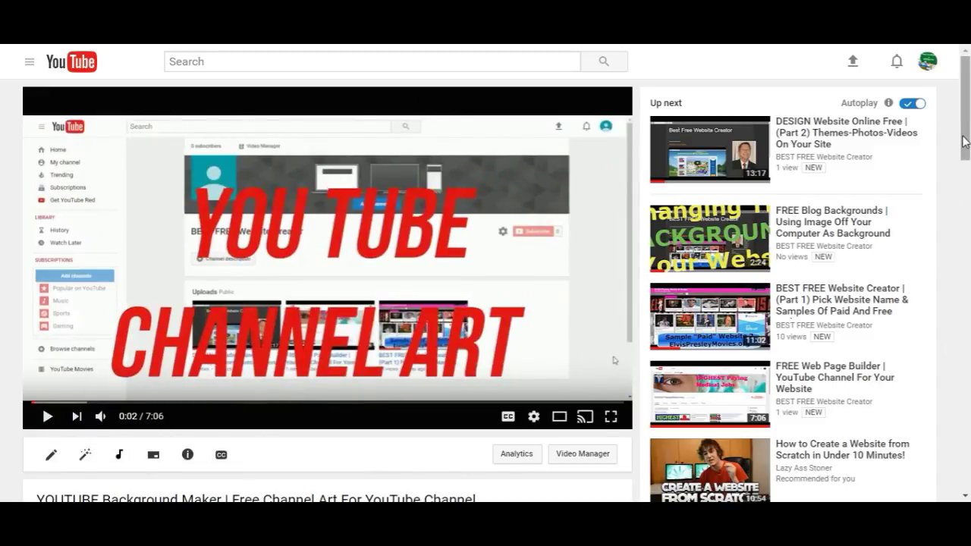
{"action": "left_click_drag", "start_coordinate": [965, 142], "coordinate": [966, 178]}
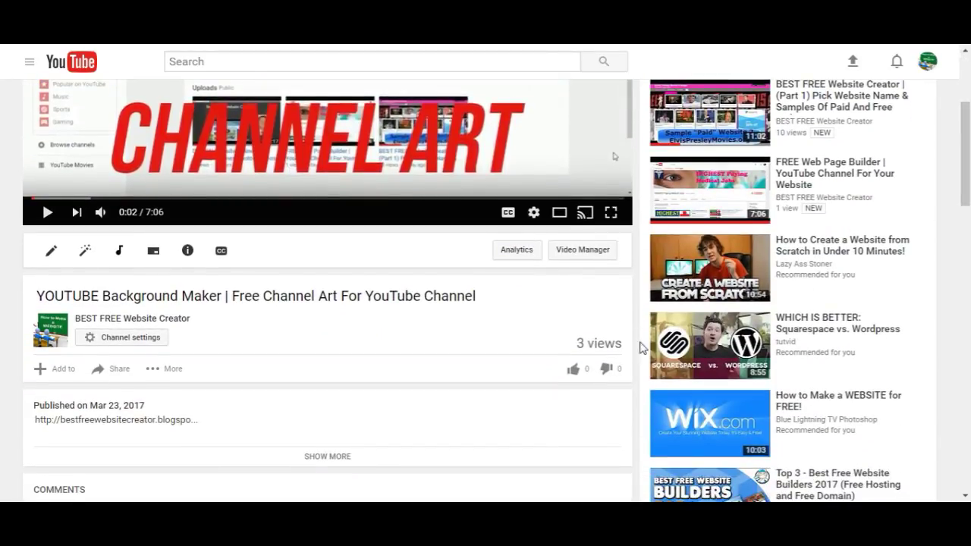
Show the video's embed sharing options with the preview and copy the full embed code.
{"action": "left_click", "coordinate": [118, 370]}
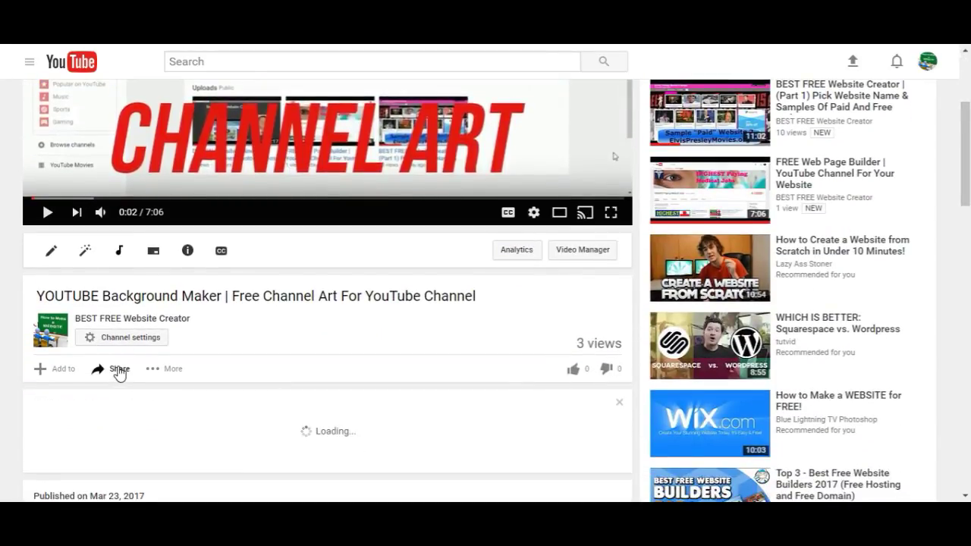
{"action": "left_click", "coordinate": [107, 410]}
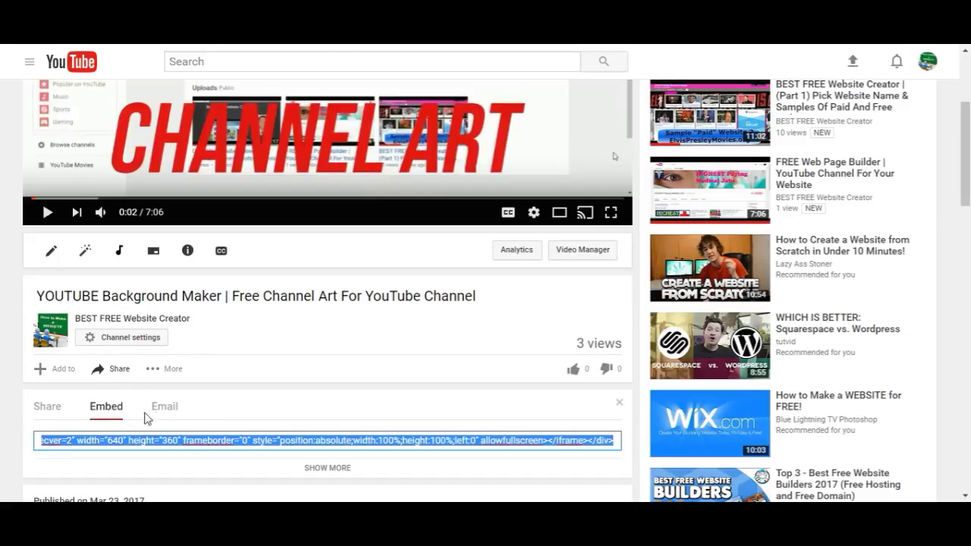
{"action": "left_click", "coordinate": [325, 465]}
{"action": "scroll", "coordinate": [7, 257], "scroll_direction": "down", "scroll_amount": 3}
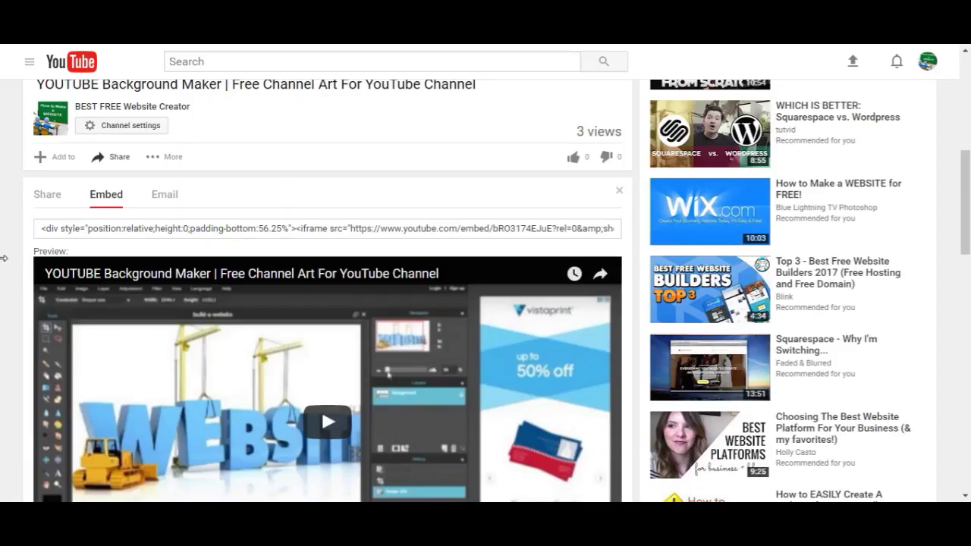
{"action": "left_click", "coordinate": [35, 226]}
{"action": "left_click_drag", "start_coordinate": [72, 227], "coordinate": [622, 225]}
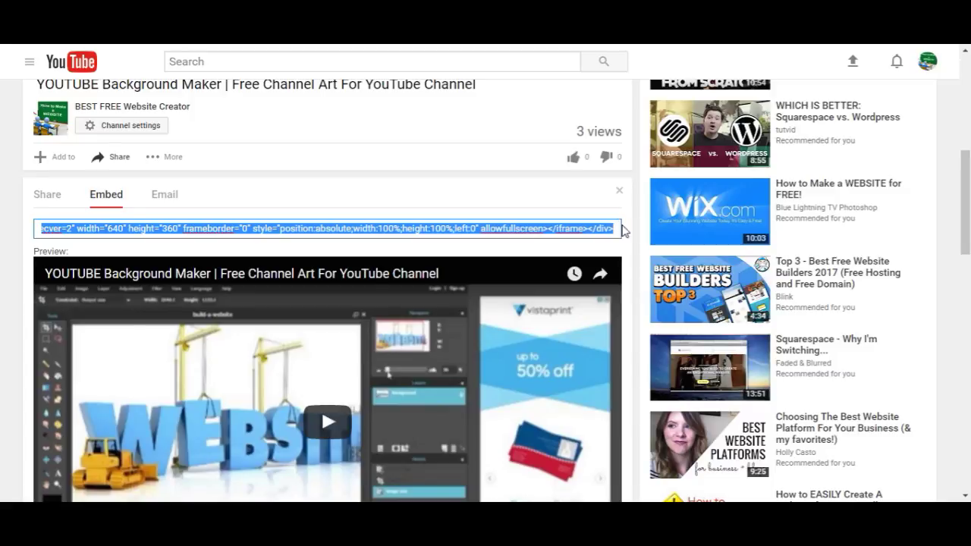
{"action": "right_click", "coordinate": [320, 227]}
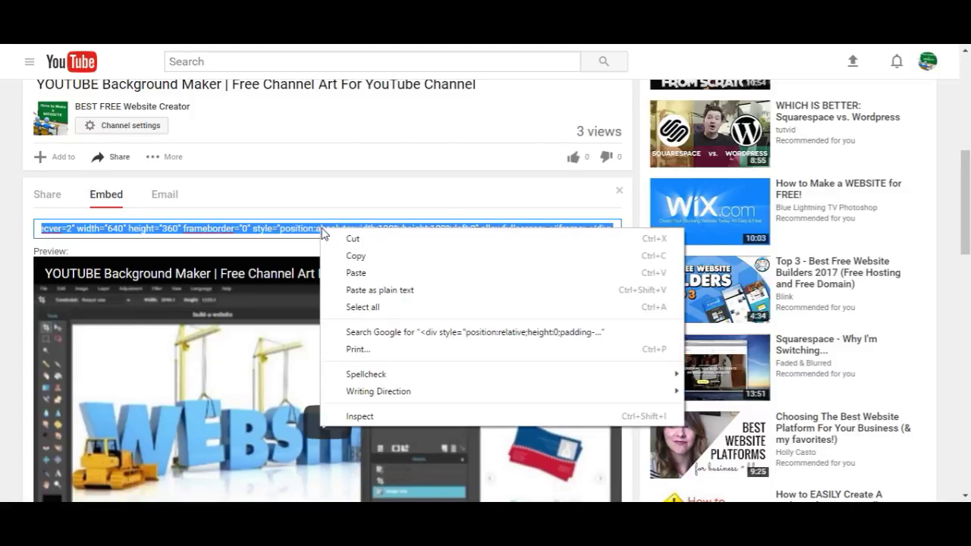
{"action": "left_click", "coordinate": [355, 257]}
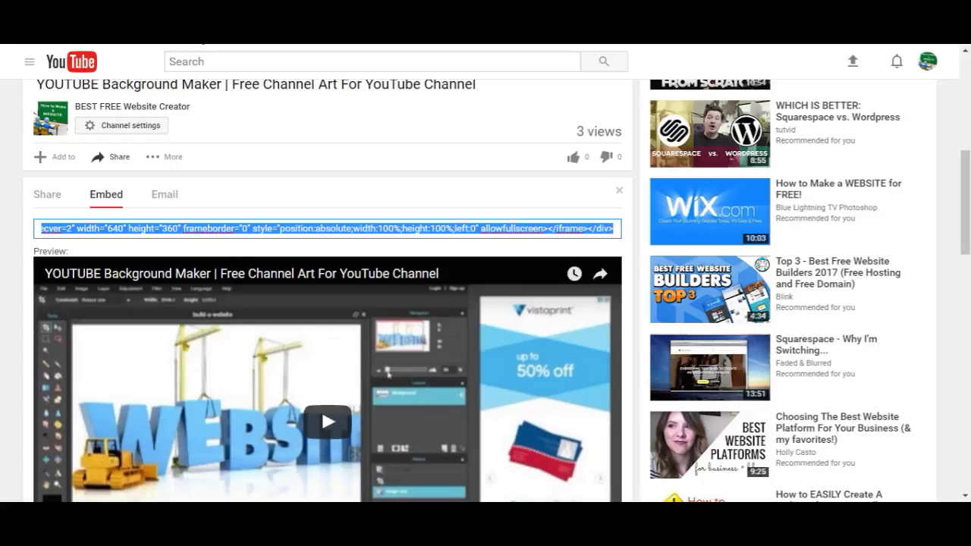
Return to the Blogger post, paste the video's embed code into its HTML body and publish the post.
{"action": "key", "text": "ctrl+Tab"}
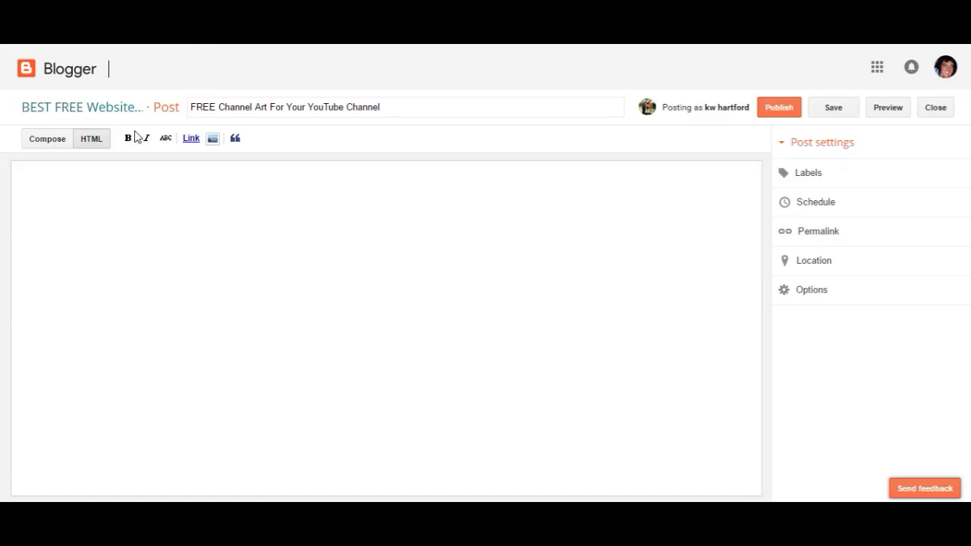
{"action": "right_click", "coordinate": [39, 184]}
{"action": "left_click", "coordinate": [73, 272]}
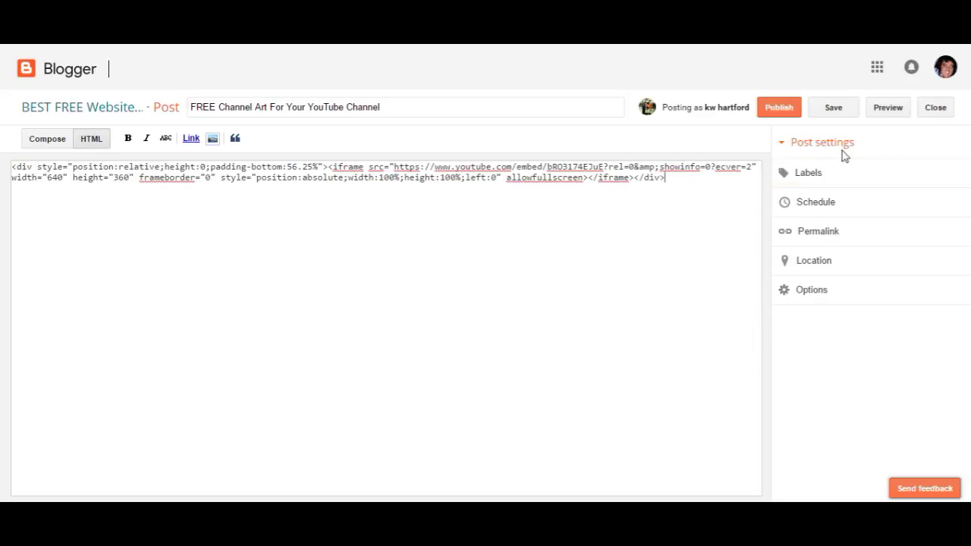
{"action": "left_click", "coordinate": [777, 110]}
View the published "FREE Channel Art For Your YouTube Channel" post on the live blog.
{"action": "mouse_move", "coordinate": [228, 192]}
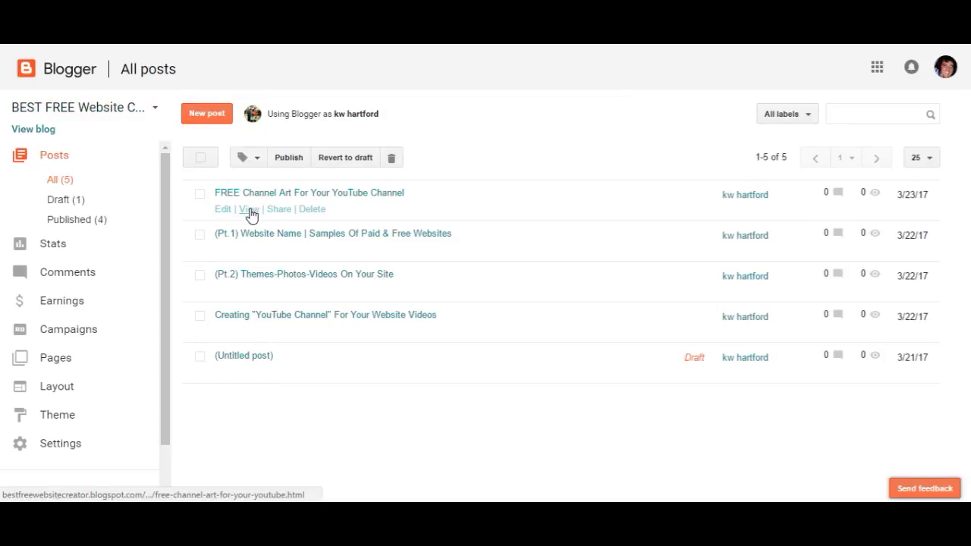
{"action": "left_click", "coordinate": [251, 213]}
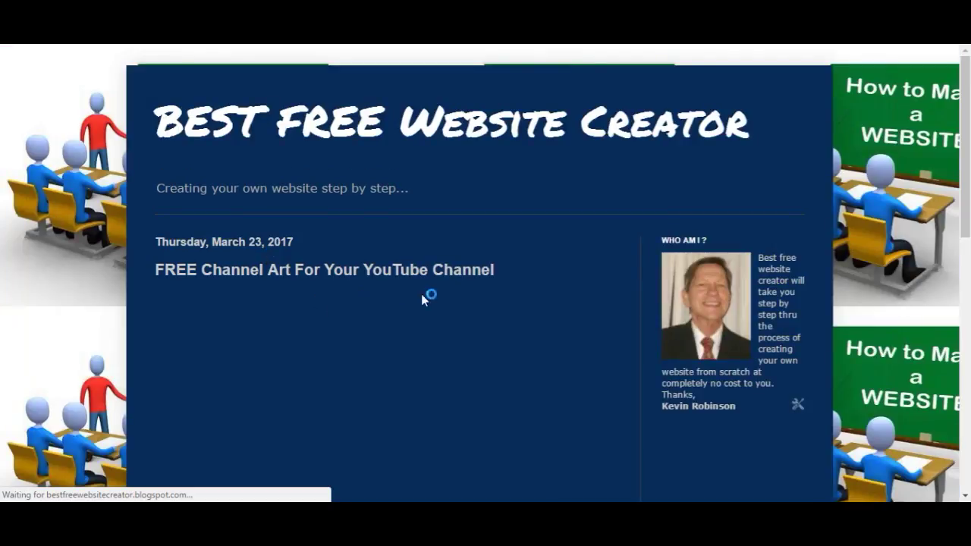
{"action": "scroll", "coordinate": [816, 311], "scroll_direction": "down", "scroll_amount": 1}
{"action": "scroll", "coordinate": [817, 316], "scroll_direction": "down", "scroll_amount": 1}
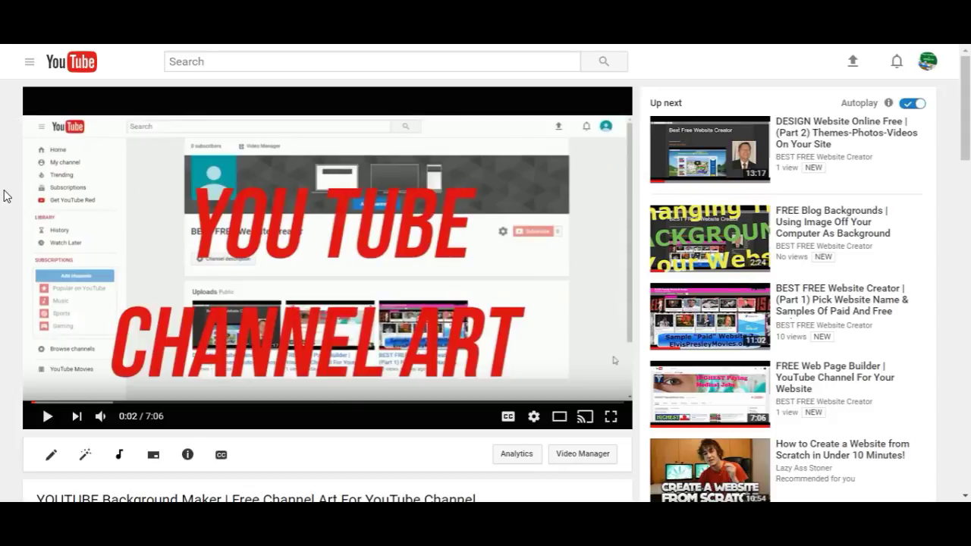
Expand the YouTube video's description and copy all its text below the blog link, from "Youtube background maker" to "you are done.".
{"action": "scroll", "coordinate": [4, 195], "scroll_direction": "down", "scroll_amount": 3}
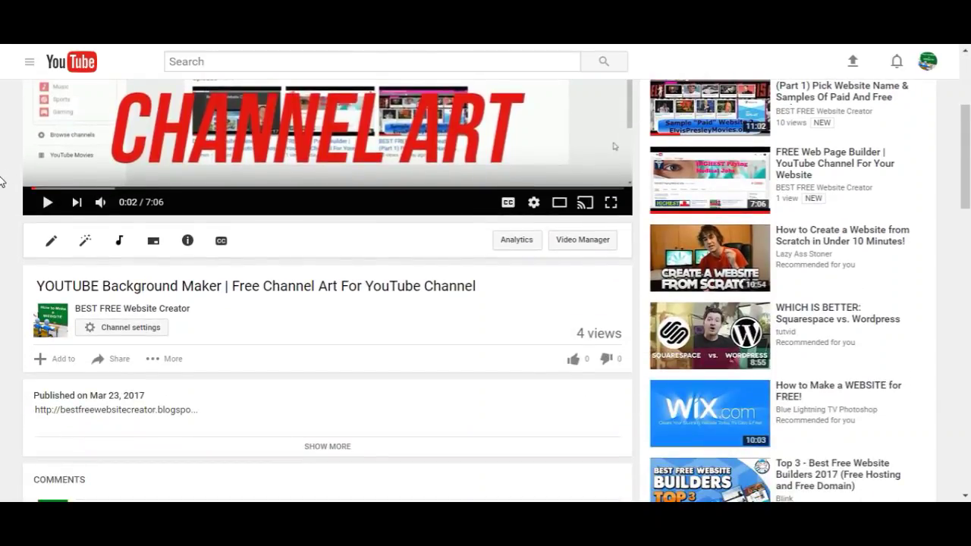
{"action": "left_click", "coordinate": [335, 448]}
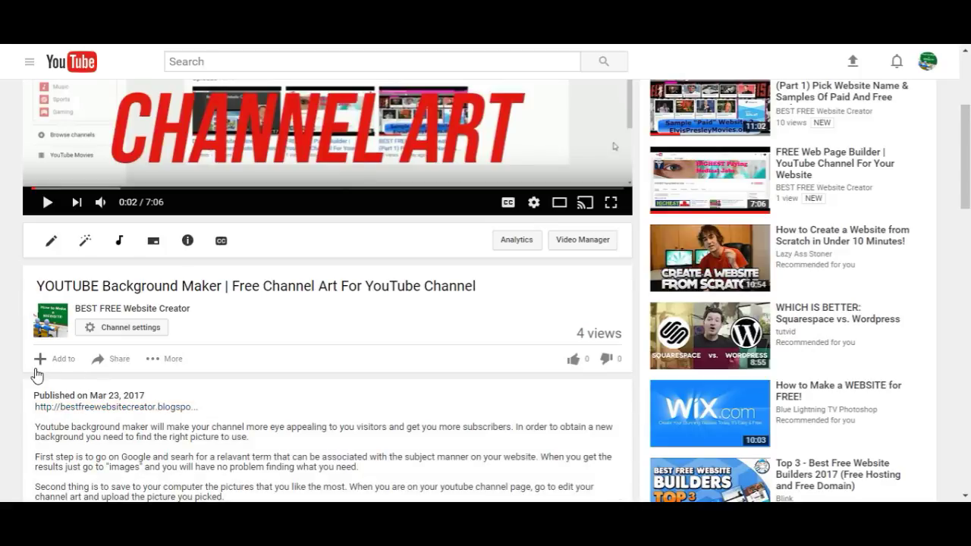
{"action": "scroll", "coordinate": [15, 363], "scroll_direction": "down", "scroll_amount": 1}
{"action": "scroll", "coordinate": [10, 357], "scroll_direction": "down", "scroll_amount": 1}
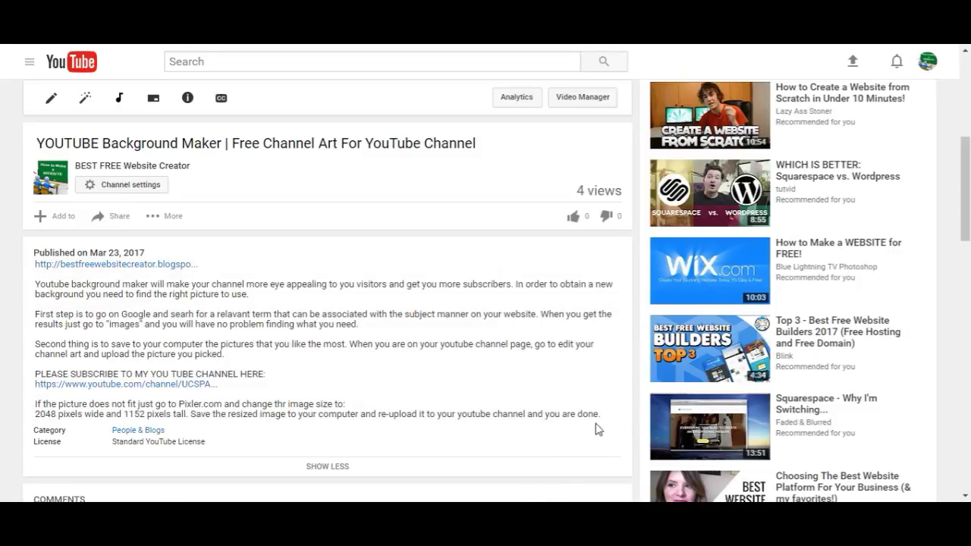
{"action": "left_click_drag", "start_coordinate": [605, 416], "coordinate": [34, 285]}
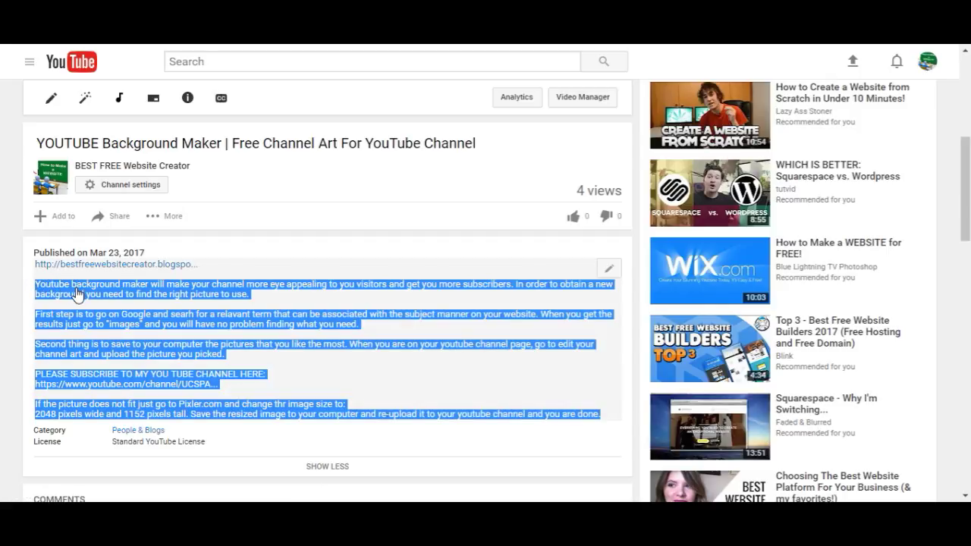
{"action": "right_click", "coordinate": [77, 295]}
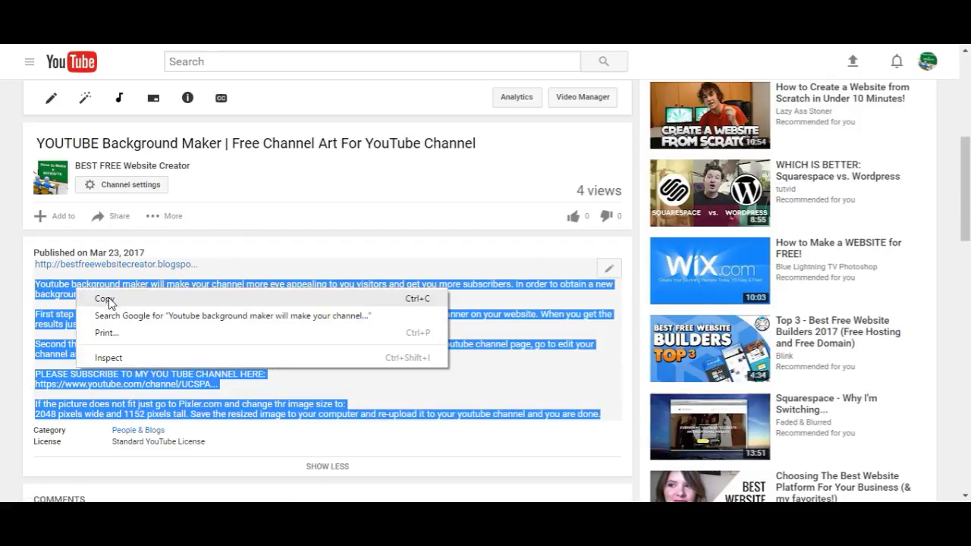
{"action": "left_click", "coordinate": [106, 299]}
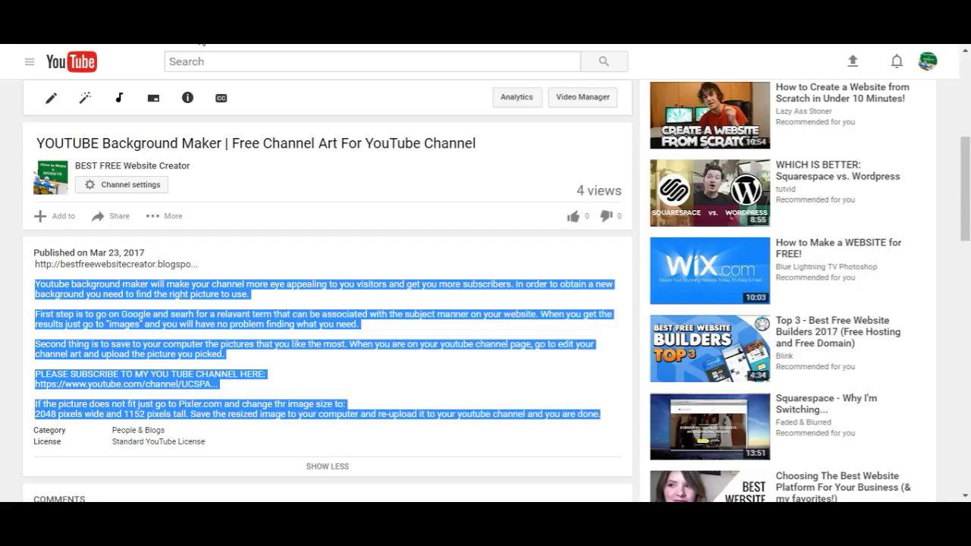
Paste the copied description below the embed code in the Blogger post's HTML and update the post.
{"action": "left_click", "coordinate": [202, 44]}
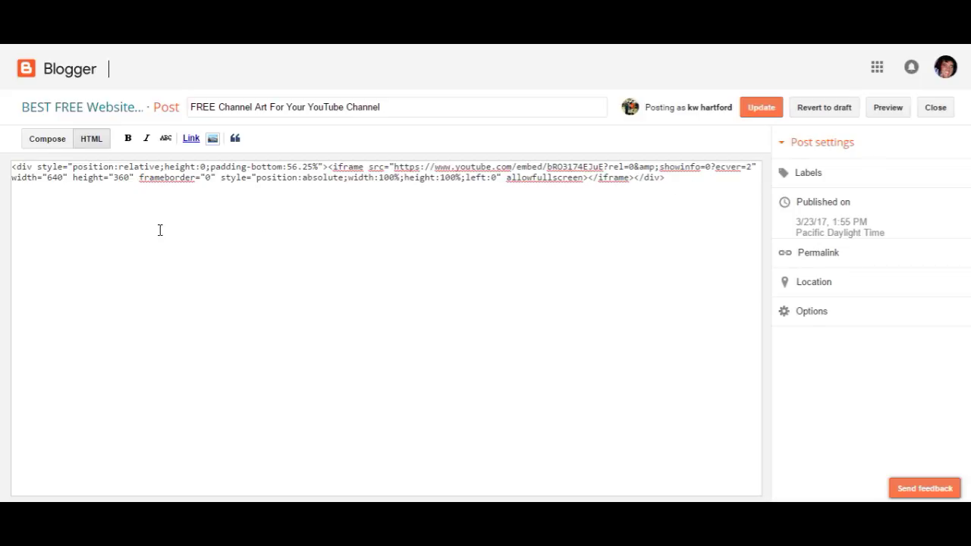
{"action": "right_click", "coordinate": [31, 204]}
{"action": "left_click", "coordinate": [73, 291]}
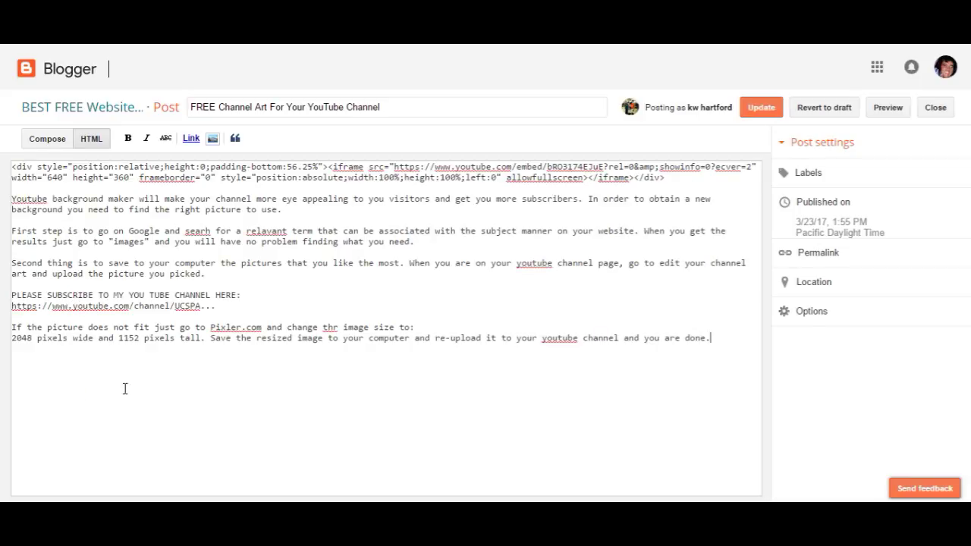
{"action": "left_click", "coordinate": [762, 110]}
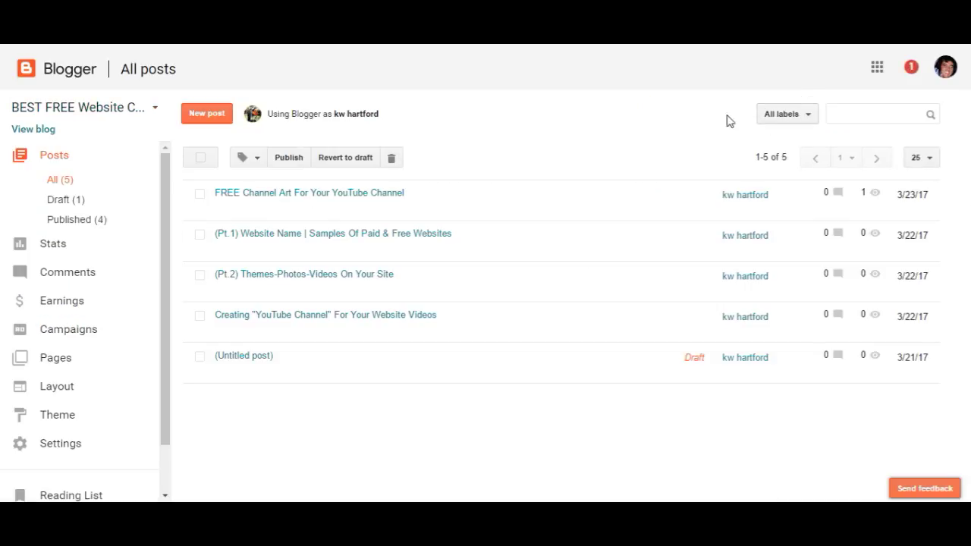
View the updated channel art post on the live blog, checking the video and the description text beneath it.
{"action": "mouse_move", "coordinate": [222, 217]}
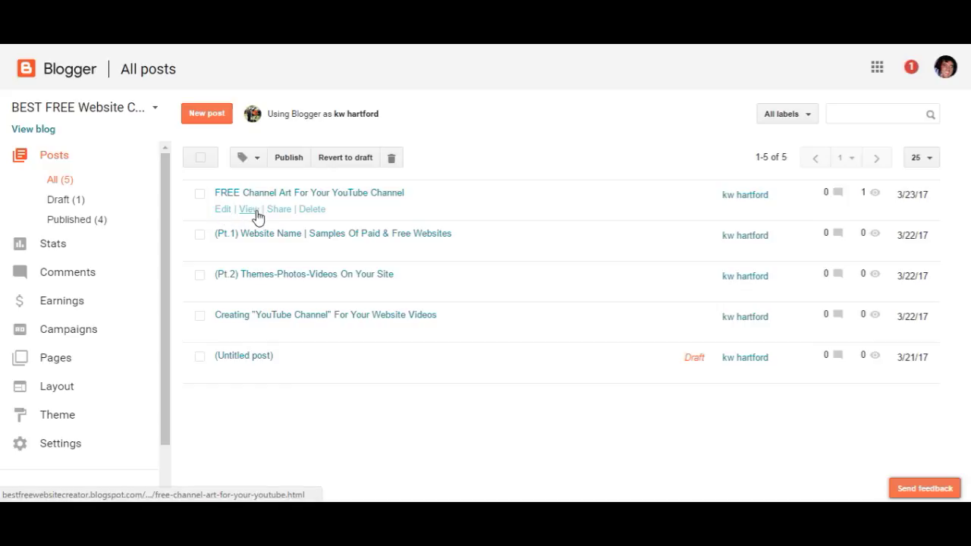
{"action": "left_click", "coordinate": [251, 210]}
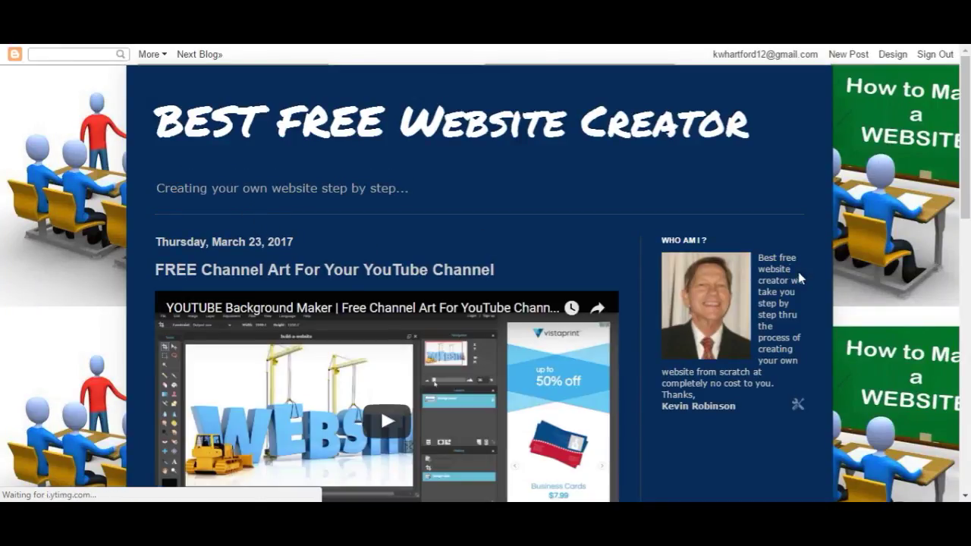
{"action": "scroll", "coordinate": [809, 295], "scroll_direction": "down", "scroll_amount": 2}
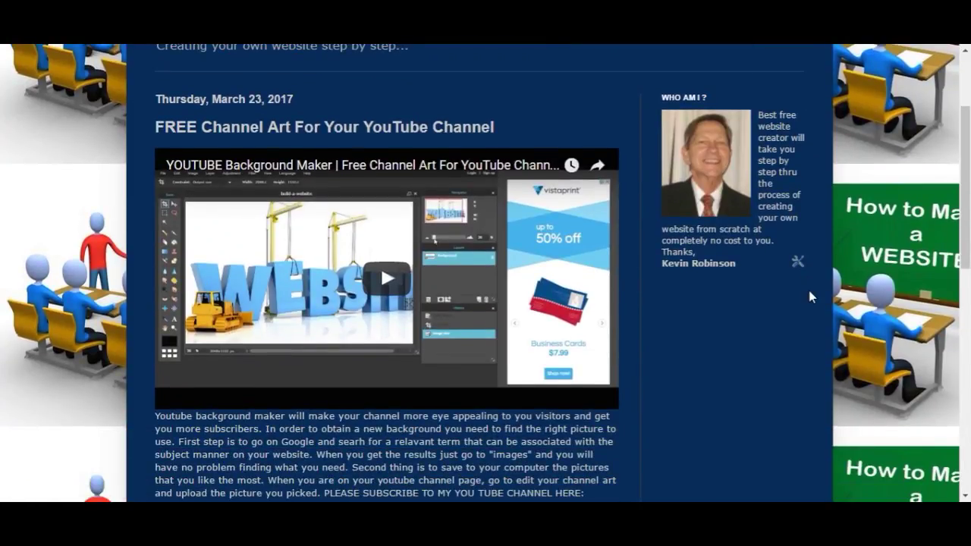
Reopen the "FREE Channel Art For Your YouTube Channel" post for editing and add three <br> tags after "upload the picture you picked.".
{"action": "scroll", "coordinate": [809, 296], "scroll_direction": "down", "scroll_amount": 1}
{"action": "scroll", "coordinate": [806, 296], "scroll_direction": "down", "scroll_amount": 1}
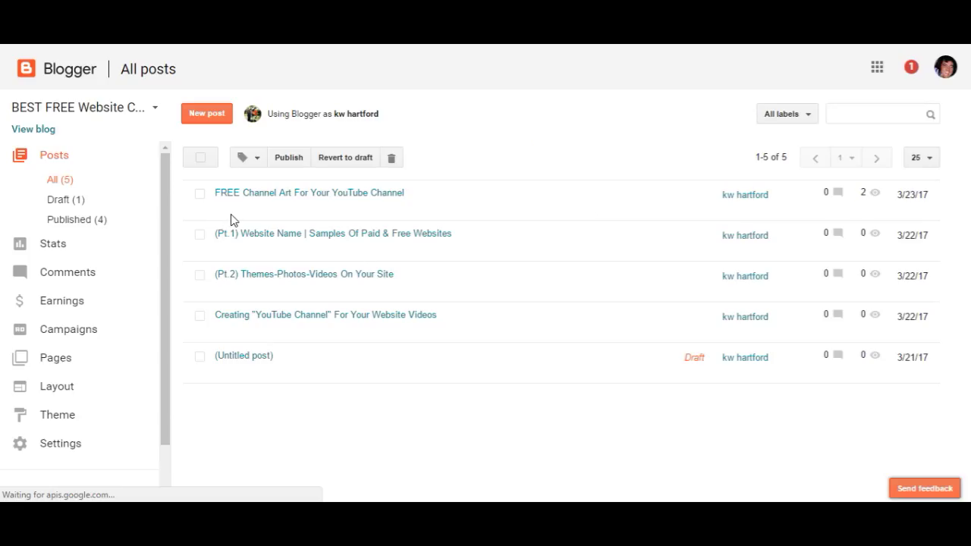
{"action": "mouse_move", "coordinate": [250, 215]}
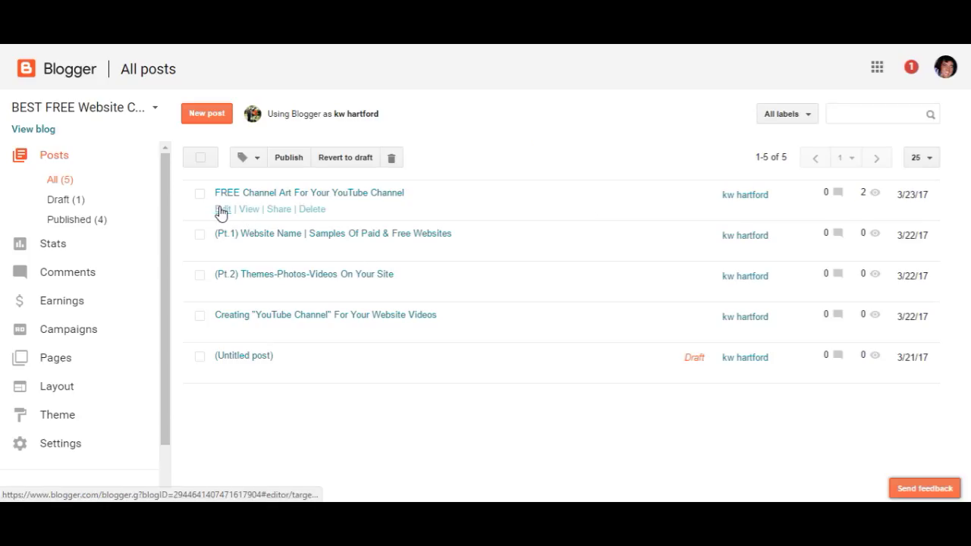
{"action": "left_click", "coordinate": [221, 209]}
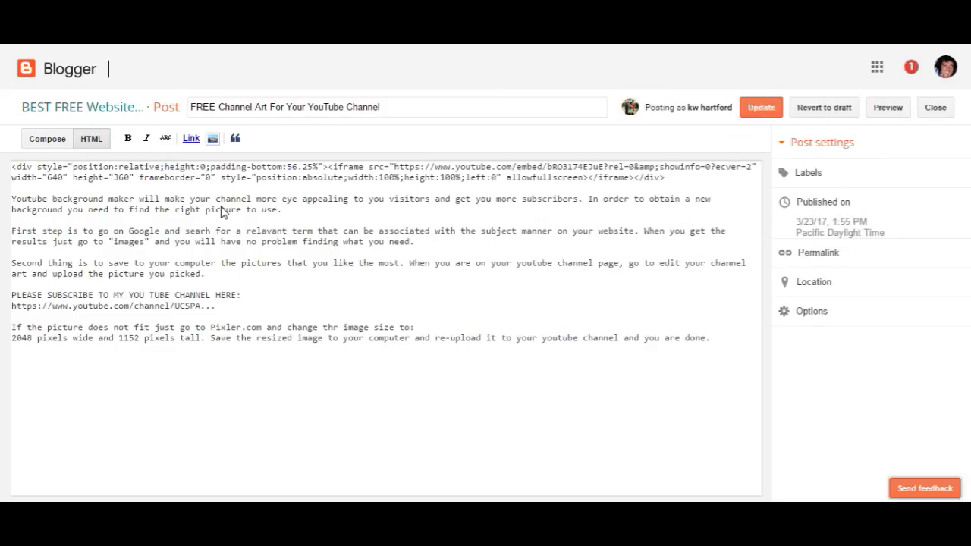
{"action": "left_click", "coordinate": [215, 274]}
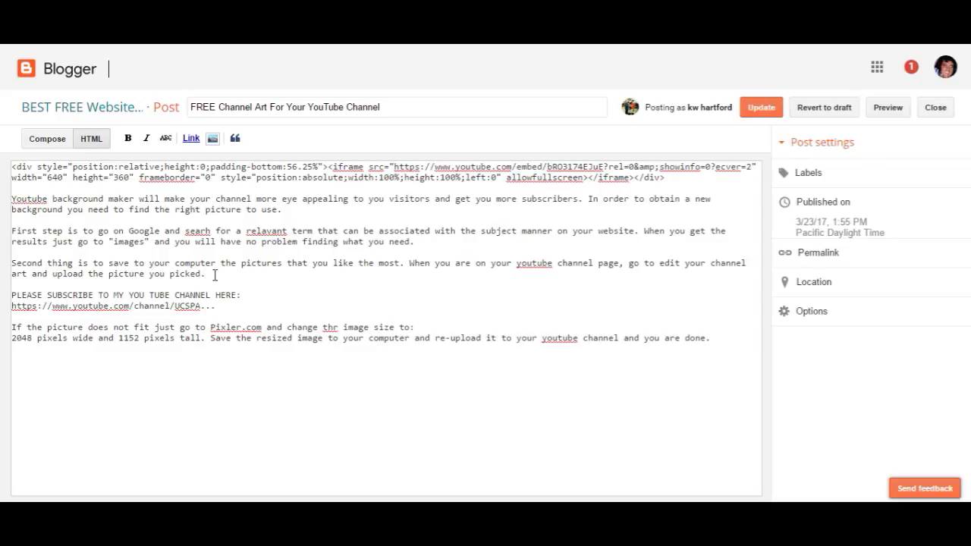
{"action": "type", "text": "<br>"}
{"action": "key", "text": "Return"}
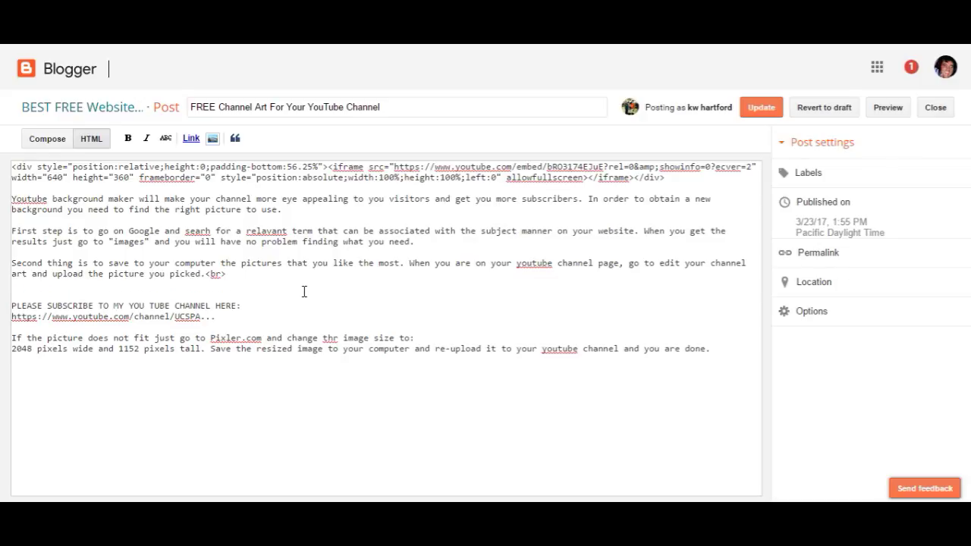
{"action": "type", "text": "<b"}
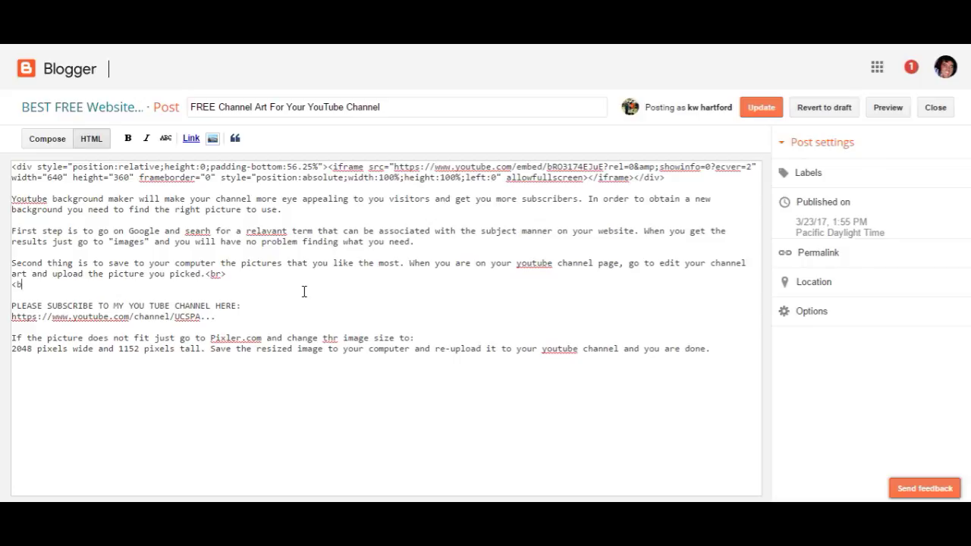
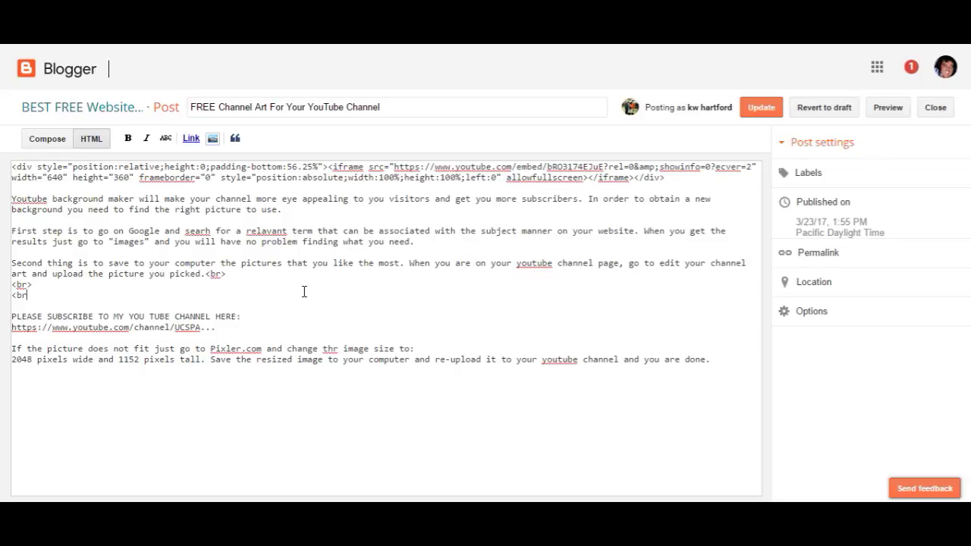
{"action": "key", "text": "Return"}
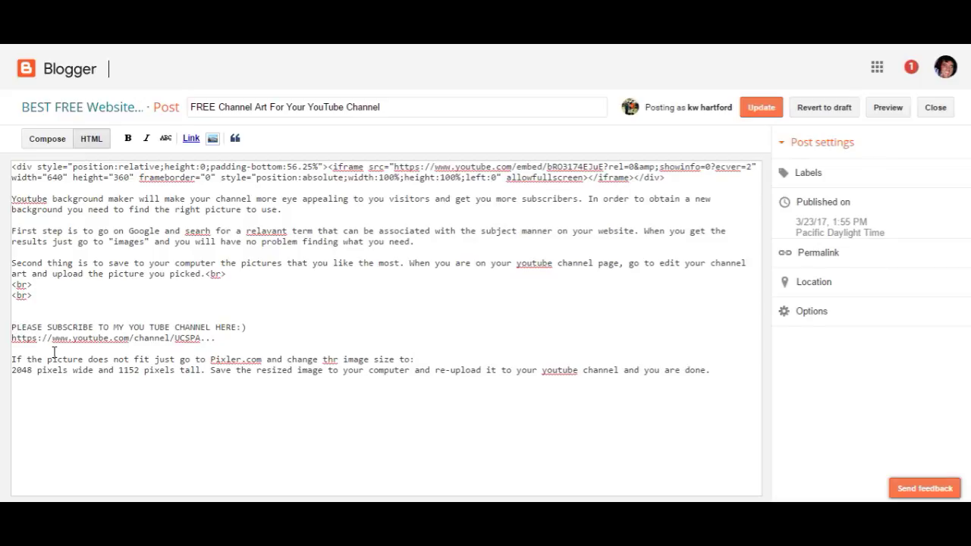
Reword the subscribe line as "(: PLEASE SUBSCRIBE TO MY YOU TUBE CHANNEL HERE :)", directly below the <br> tags, and delete the shortened channel URL beneath it.
{"action": "type", "text": "("}
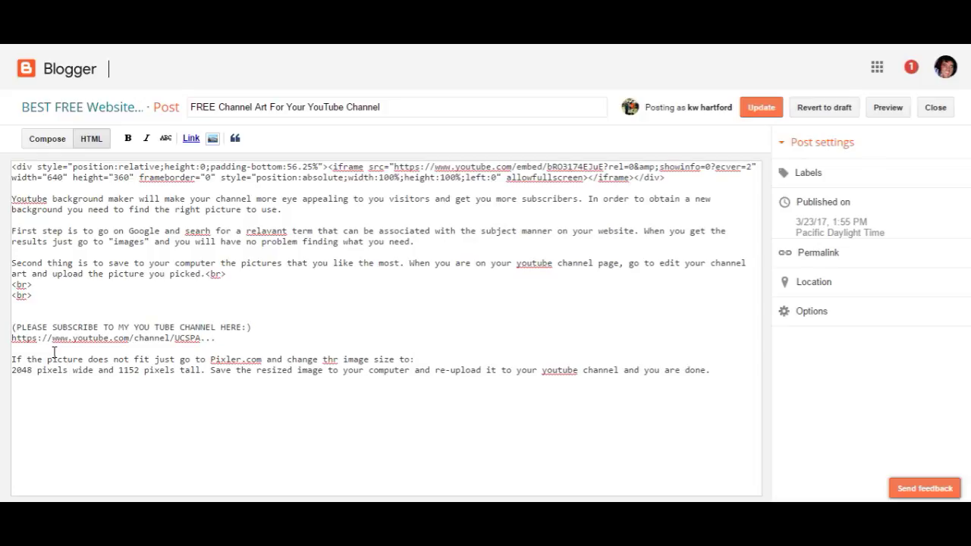
{"action": "type", "text": ":"}
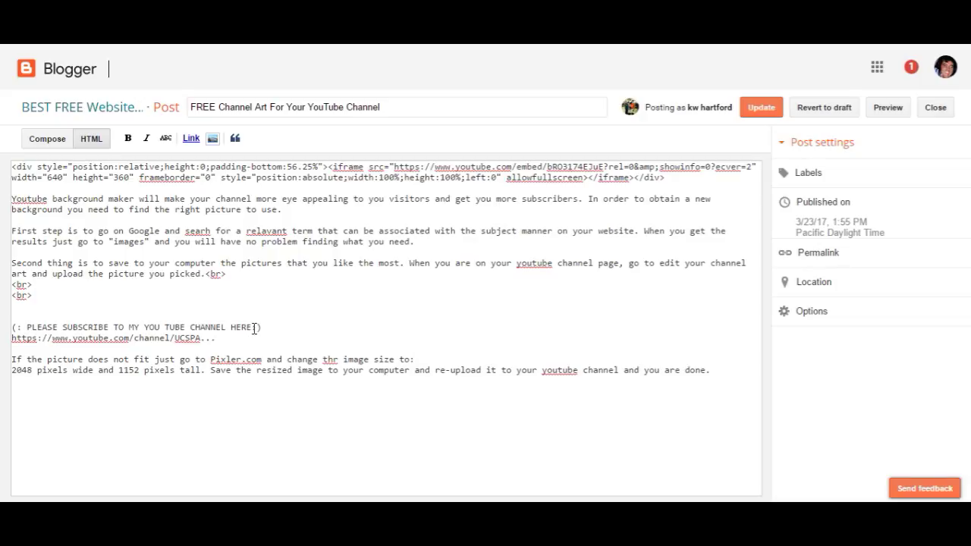
{"action": "left_click", "coordinate": [252, 328]}
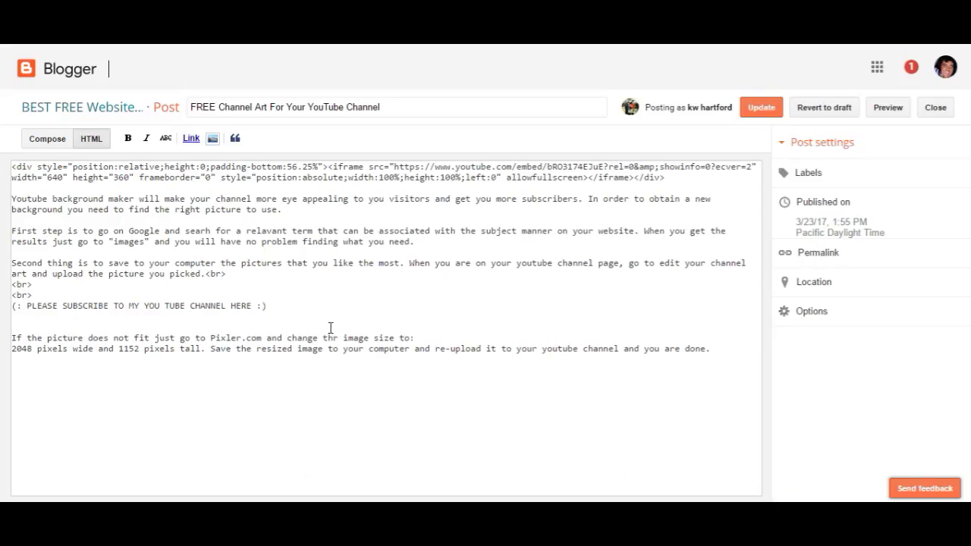
Link the whole subscribe line to the pasted YouTube channel URL and update the post.
{"action": "left_click_drag", "start_coordinate": [270, 307], "coordinate": [10, 304]}
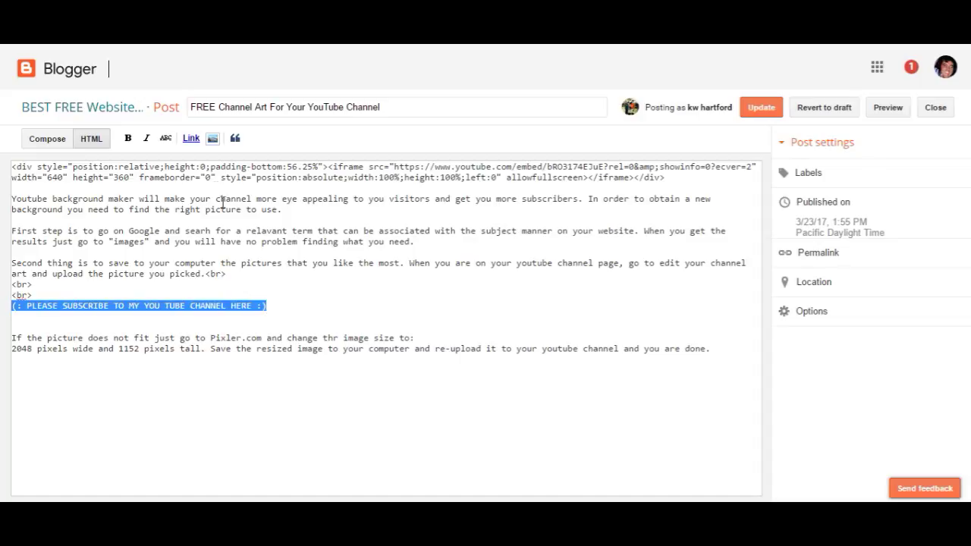
{"action": "left_click", "coordinate": [191, 138]}
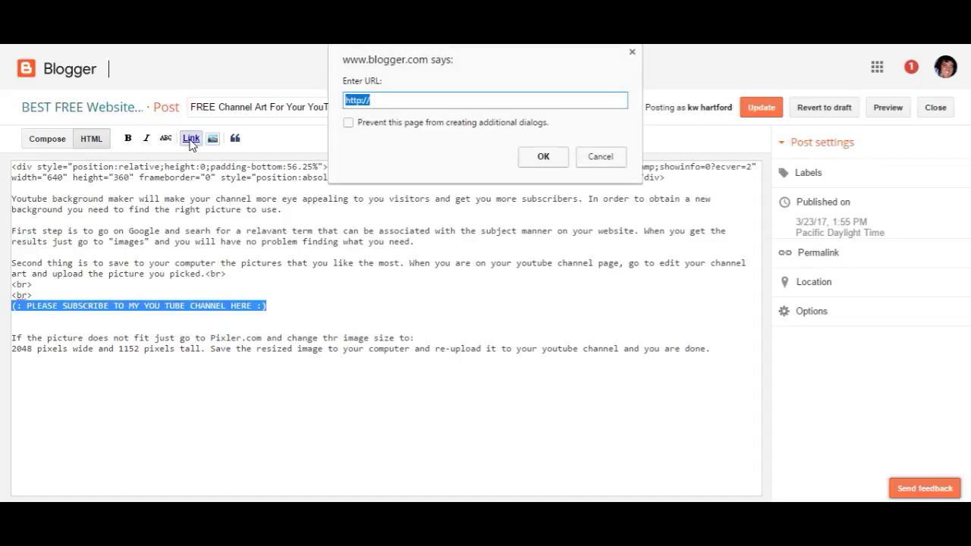
{"action": "right_click", "coordinate": [357, 104]}
{"action": "left_click", "coordinate": [390, 169]}
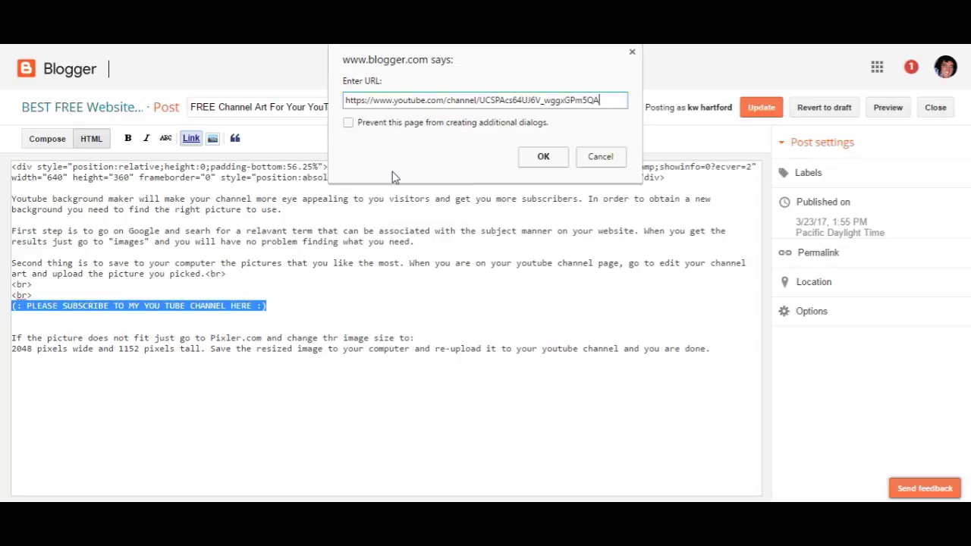
{"action": "left_click", "coordinate": [543, 157]}
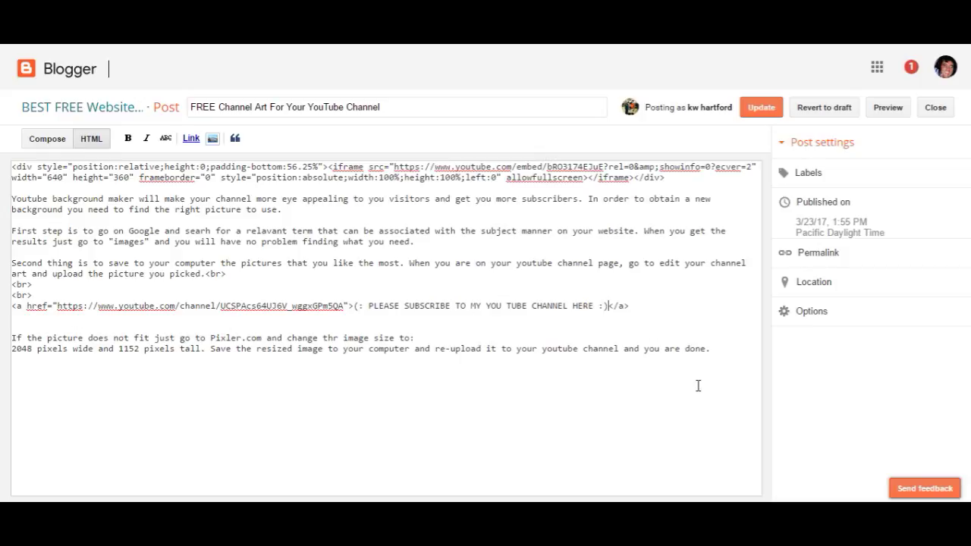
{"action": "left_click", "coordinate": [760, 110]}
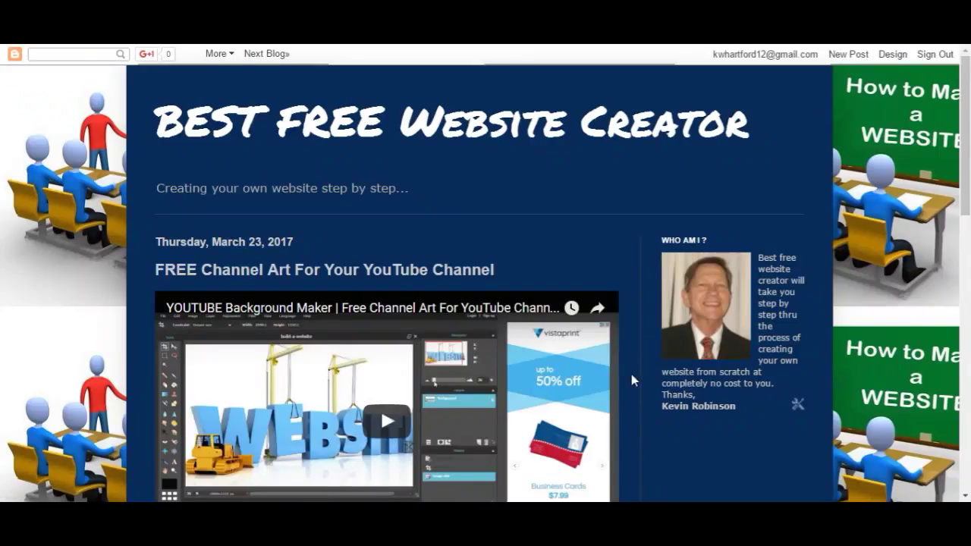
Examine the updated post on the live blog, checking the subscribe link and the text spacing around it.
{"action": "scroll", "coordinate": [641, 372], "scroll_direction": "down", "scroll_amount": 5}
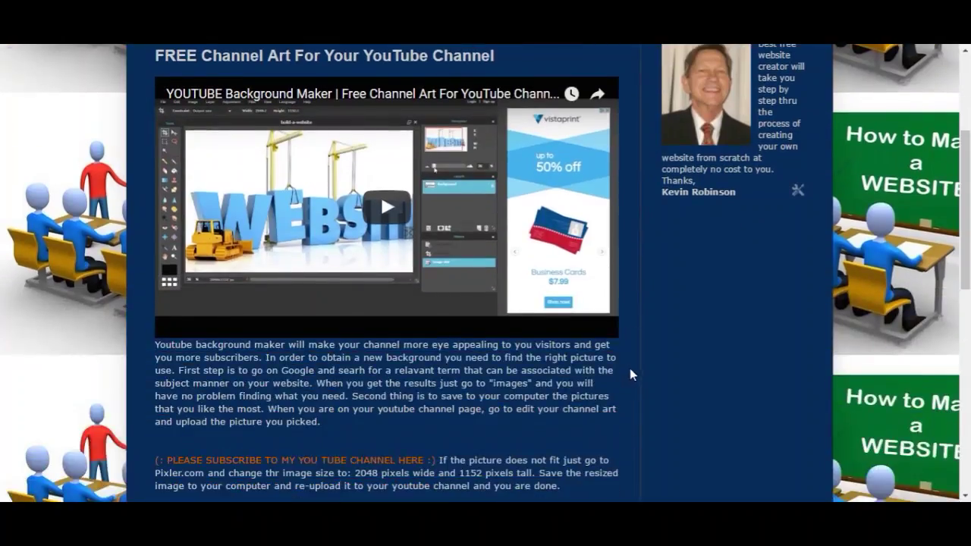
{"action": "scroll", "coordinate": [666, 363], "scroll_direction": "down", "scroll_amount": 1}
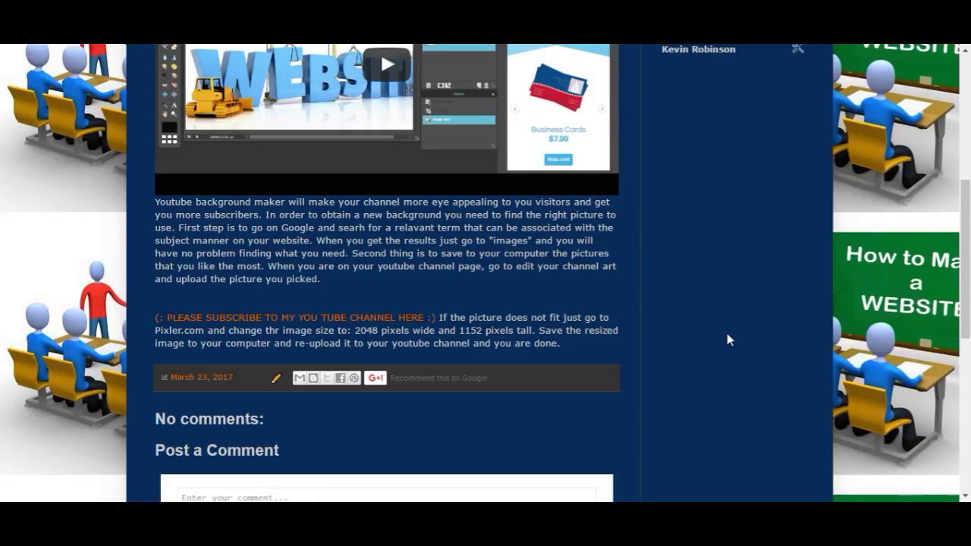
{"action": "scroll", "coordinate": [726, 333], "scroll_direction": "up", "scroll_amount": 5}
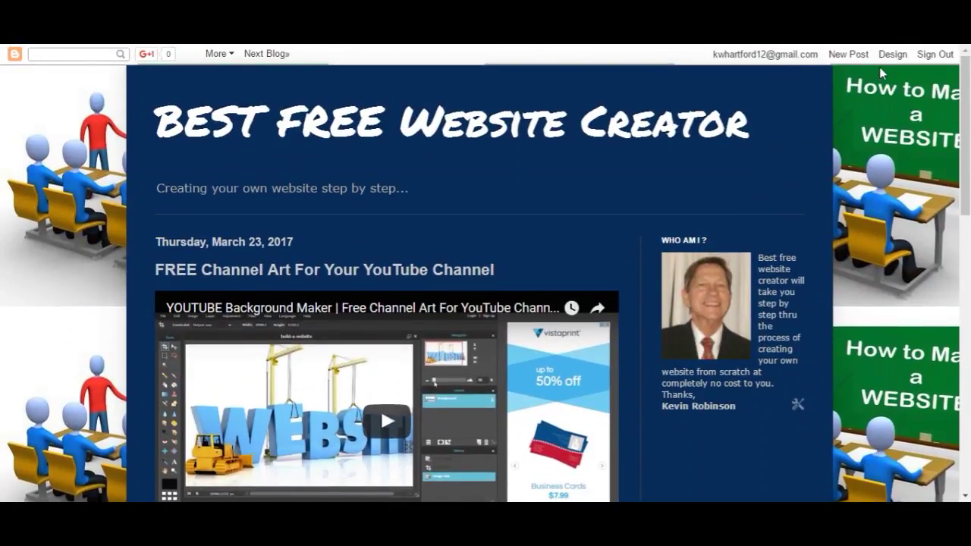
Go back to the blog's post list, reopen the channel art post for editing and add a <br> tag after the subscribe link.
{"action": "left_click", "coordinate": [892, 55]}
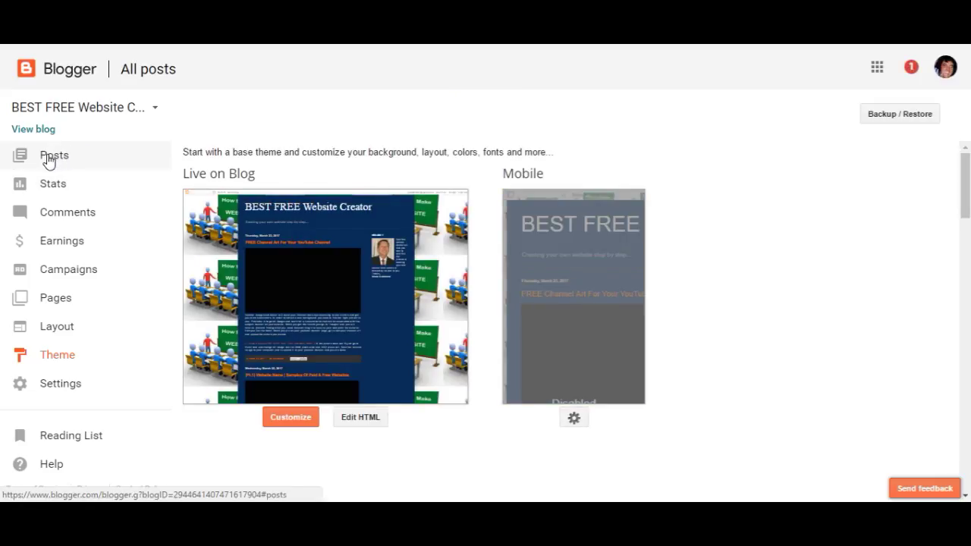
{"action": "left_click", "coordinate": [49, 160]}
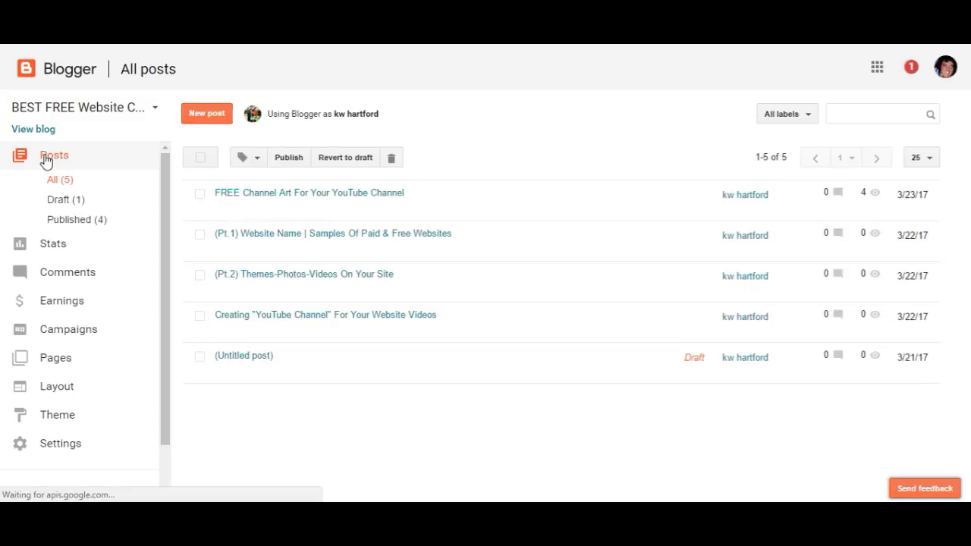
{"action": "mouse_move", "coordinate": [219, 213]}
{"action": "left_click", "coordinate": [223, 209]}
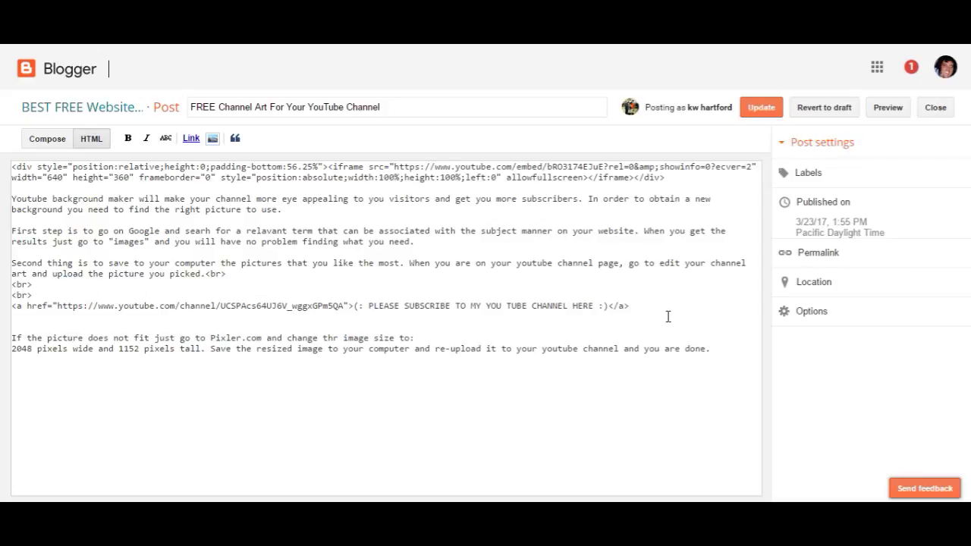
{"action": "left_click", "coordinate": [642, 306]}
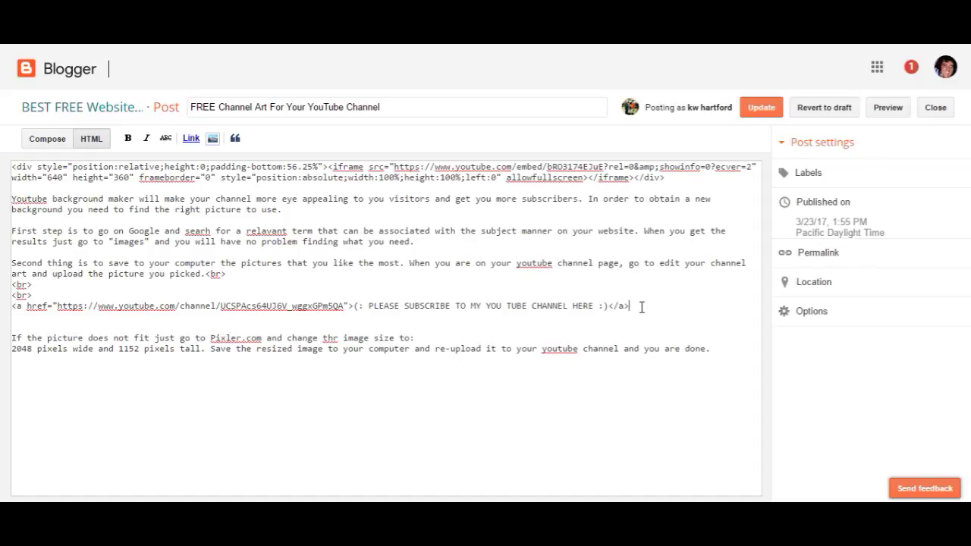
{"action": "type", "text": "<br>"}
Center the subscribe link by enclosing it in <center> and </center> tags, with the closing tag before the <br>.
{"action": "left_click", "coordinate": [11, 305]}
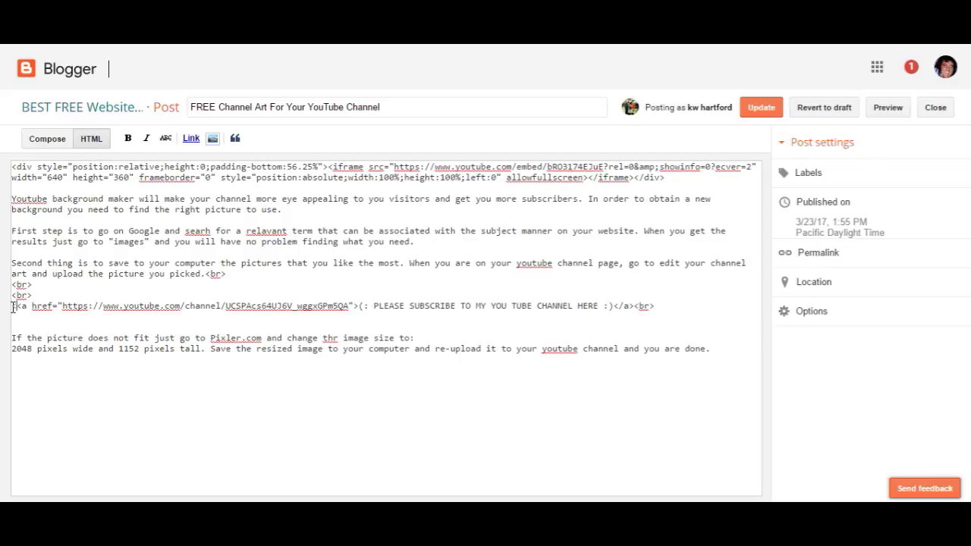
{"action": "type", "text": "cent"}
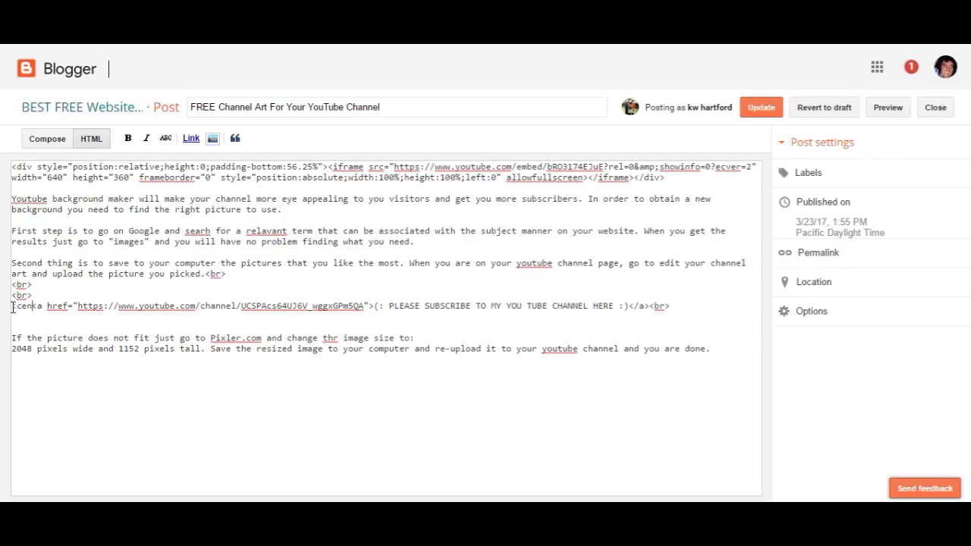
{"action": "type", "text": "er"}
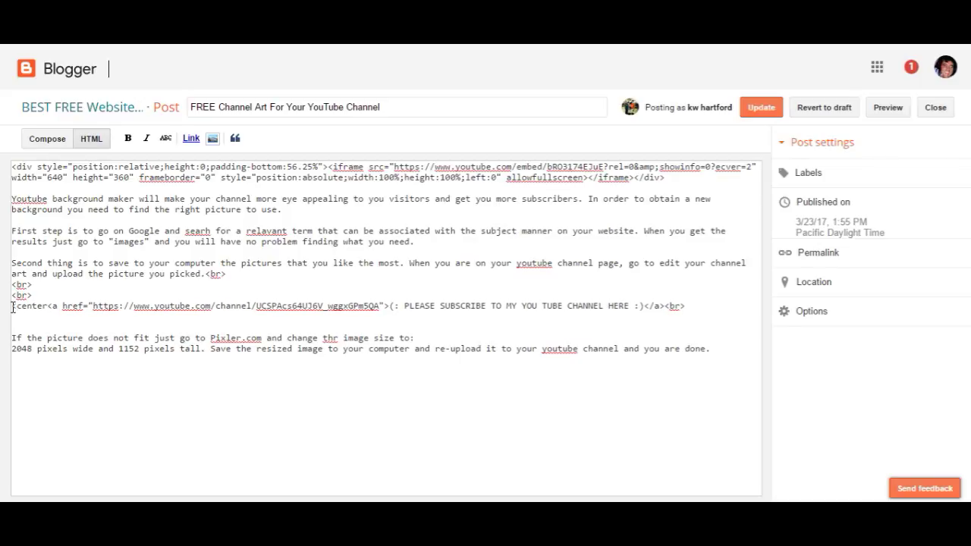
{"action": "type", "text": ">"}
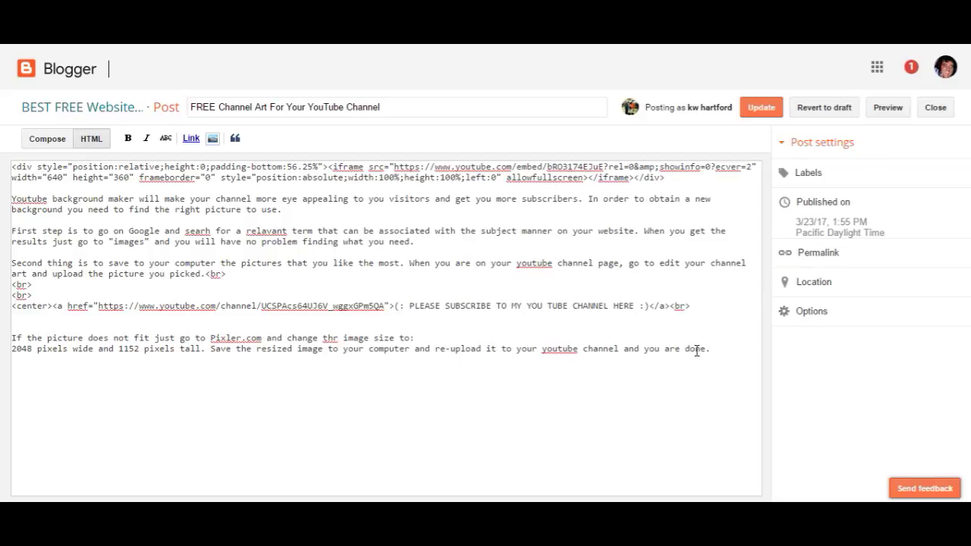
{"action": "type", "text": "</center><"}
Add two more <br> tags on separate lines below the centered subscribe link.
{"action": "left_click", "coordinate": [738, 306]}
{"action": "key", "text": "Return"}
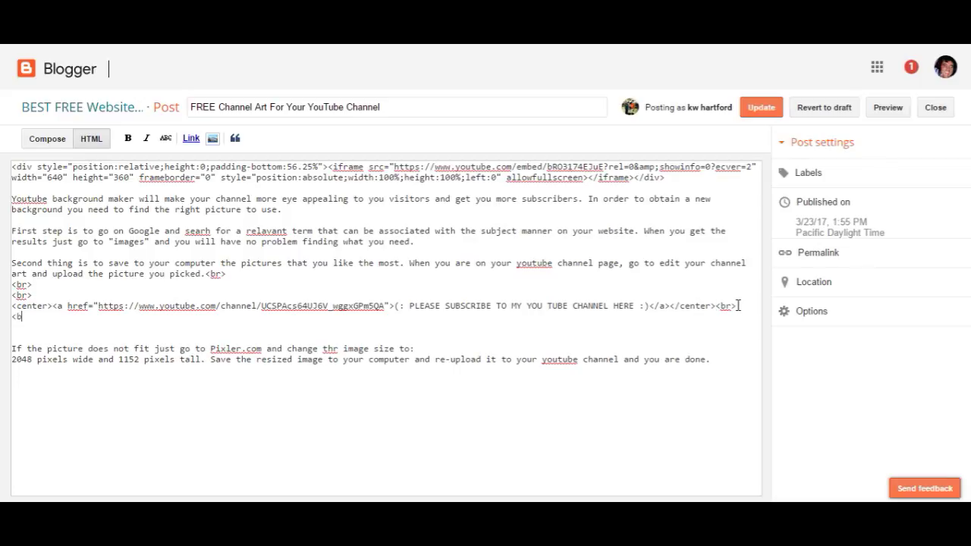
{"action": "key", "text": "Return"}
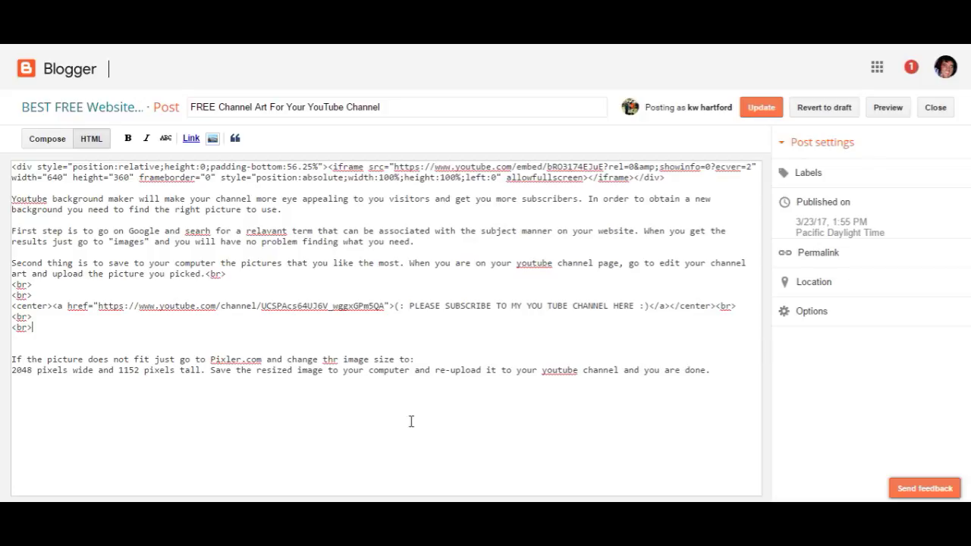
Remove the blank lines before "If the picture does not fit" in the HTML and update the post.
{"action": "left_click", "coordinate": [13, 359]}
{"action": "key", "text": "BackSpace"}
{"action": "key", "text": "BackSpace"}
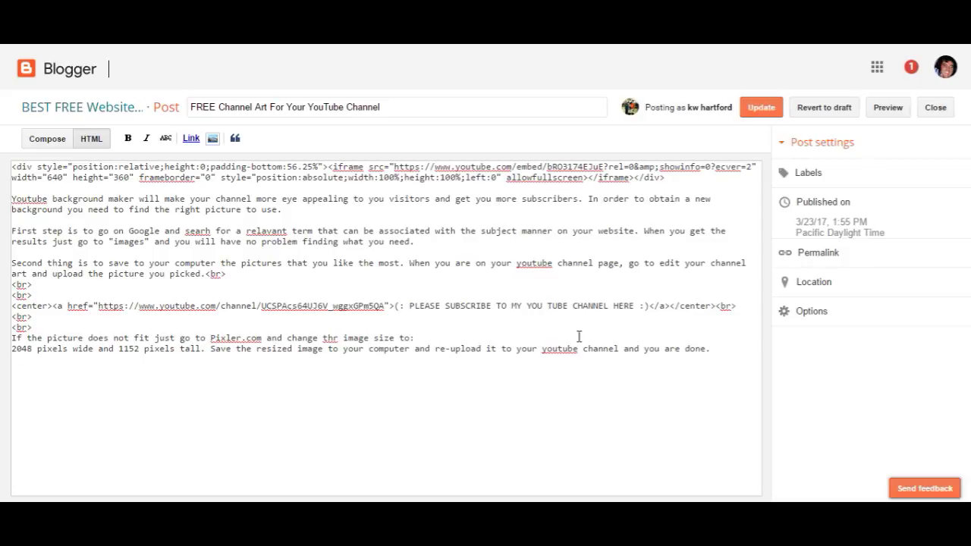
{"action": "left_click", "coordinate": [761, 107]}
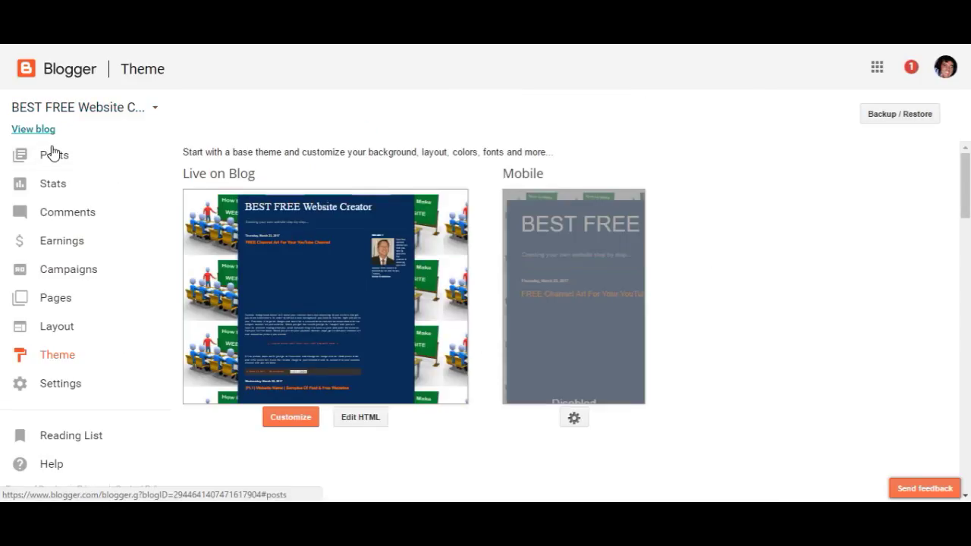
View the channel art post on the live blog from the post list, checking the centered subscribe link and surrounding spacing.
{"action": "left_click", "coordinate": [54, 157]}
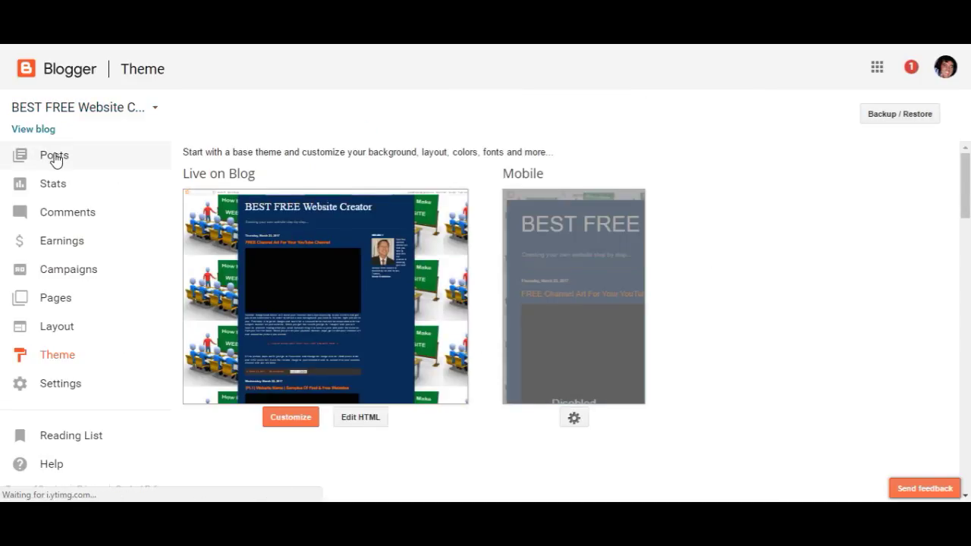
{"action": "mouse_move", "coordinate": [256, 219]}
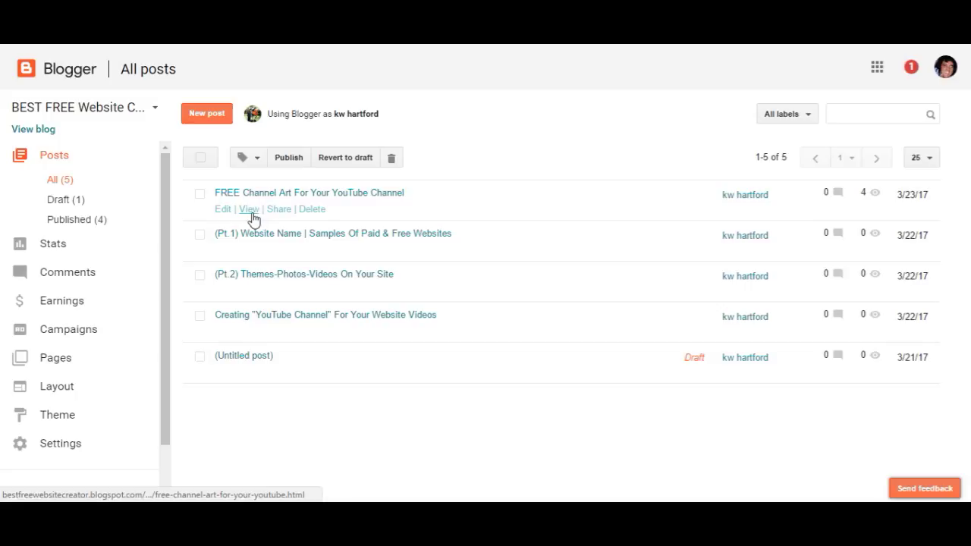
{"action": "left_click", "coordinate": [248, 209]}
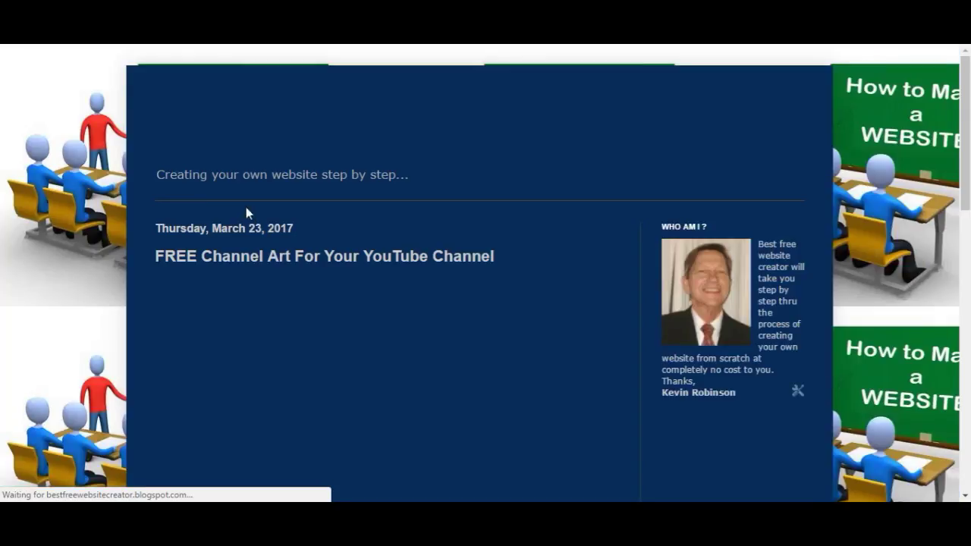
{"action": "scroll", "coordinate": [98, 284], "scroll_direction": "down", "scroll_amount": 4}
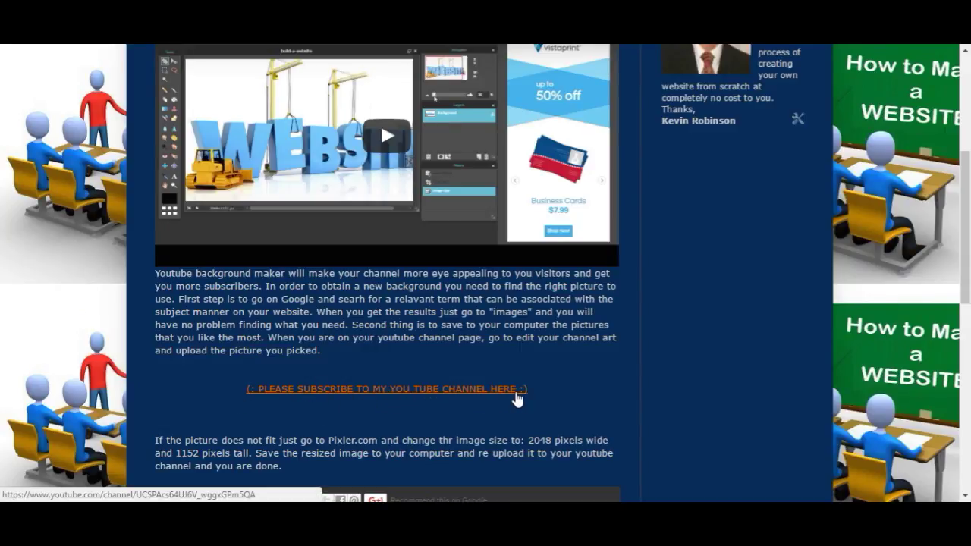
Test the subscribe link in the channel art post and examine the order of the posts on the live blog.
{"action": "left_click", "coordinate": [427, 391]}
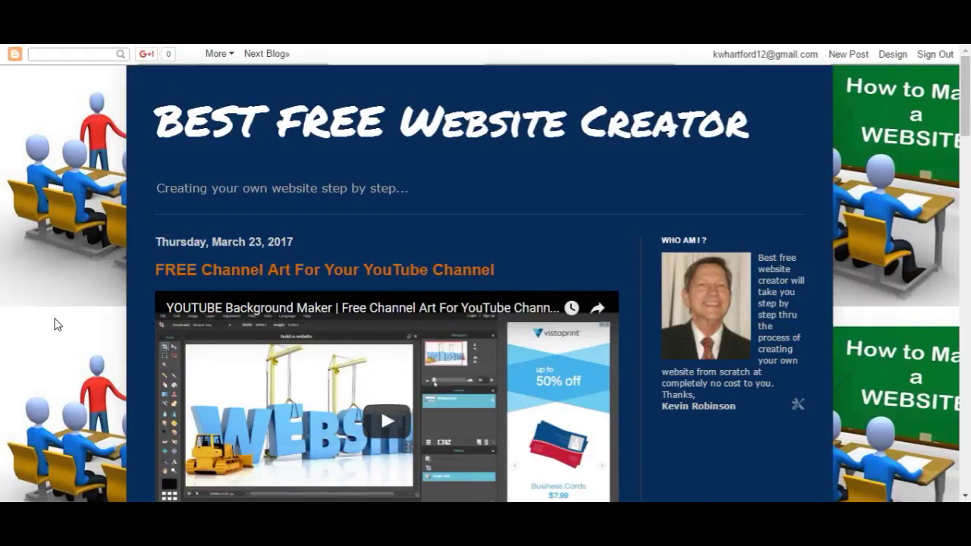
{"action": "scroll", "coordinate": [54, 324], "scroll_direction": "down", "scroll_amount": 1}
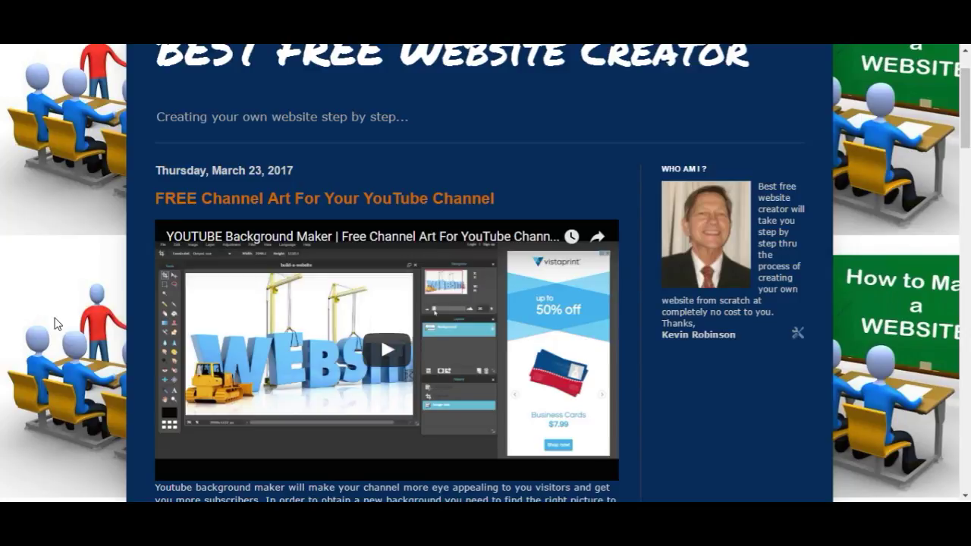
{"action": "scroll", "coordinate": [54, 319], "scroll_direction": "down", "scroll_amount": 2}
{"action": "scroll", "coordinate": [54, 318], "scroll_direction": "up", "scroll_amount": 2}
{"action": "scroll", "coordinate": [64, 330], "scroll_direction": "down", "scroll_amount": 4}
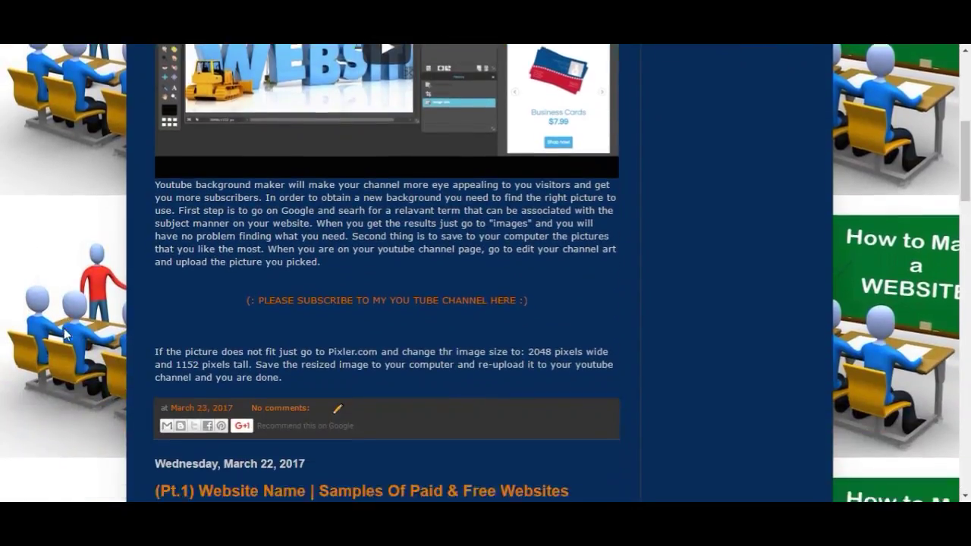
{"action": "scroll", "coordinate": [64, 328], "scroll_direction": "down", "scroll_amount": 4}
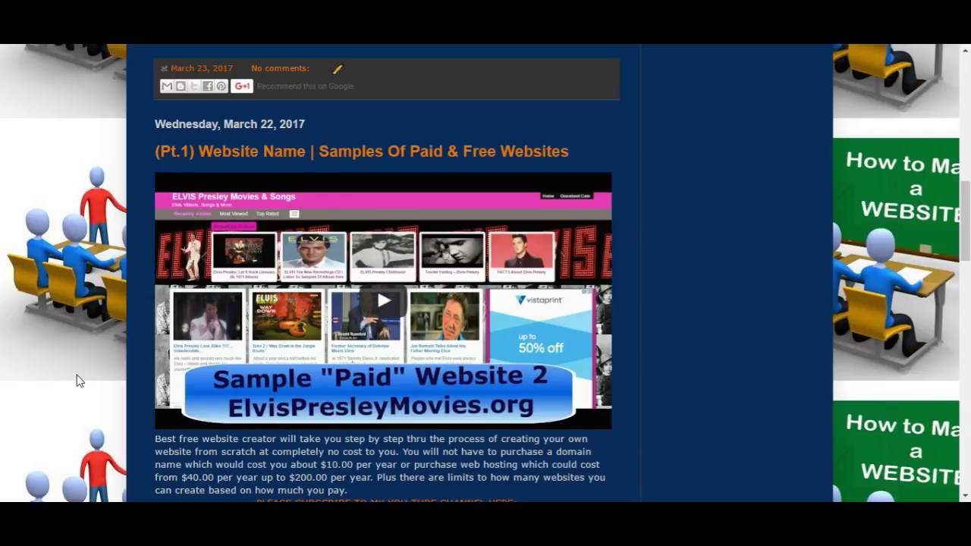
{"action": "scroll", "coordinate": [78, 381], "scroll_direction": "down", "scroll_amount": 2}
{"action": "scroll", "coordinate": [76, 376], "scroll_direction": "up", "scroll_amount": 8}
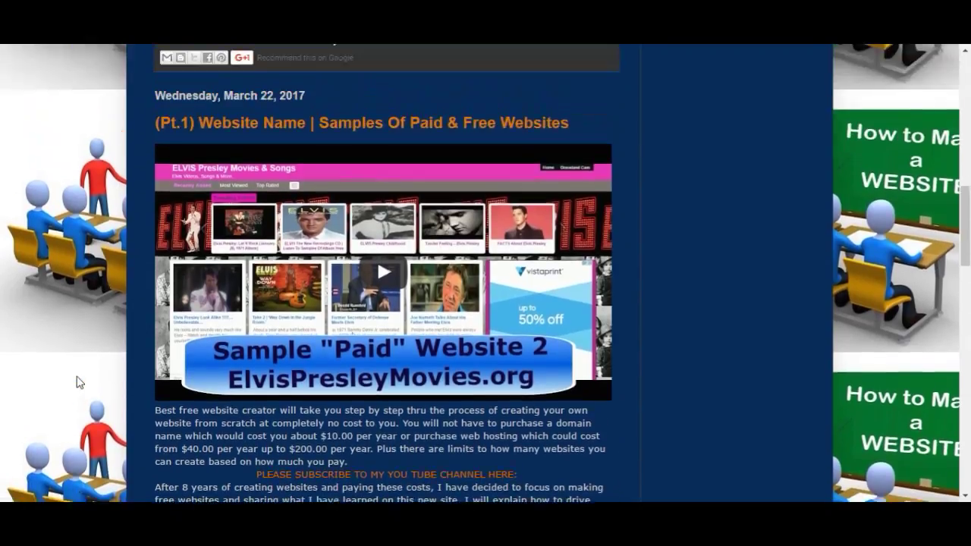
{"action": "scroll", "coordinate": [83, 370], "scroll_direction": "up", "scroll_amount": 3}
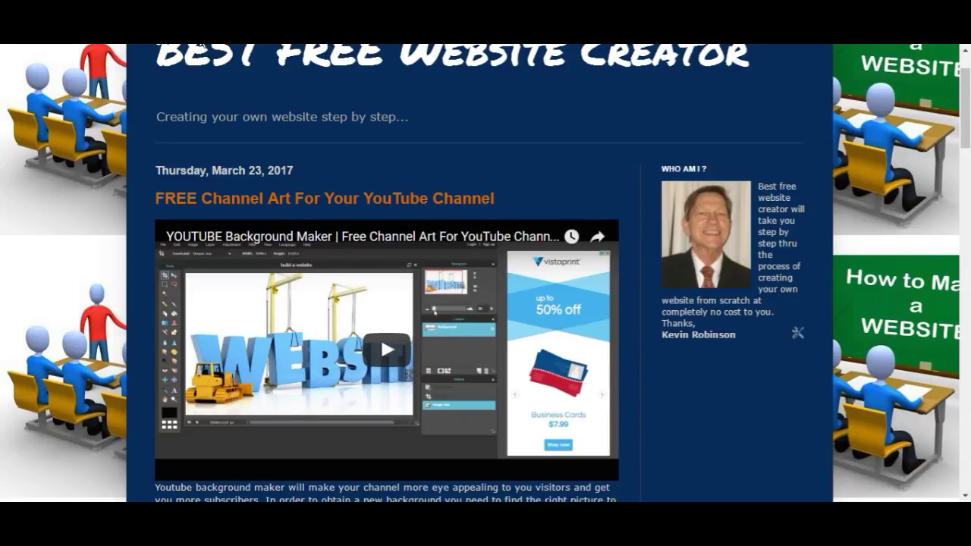
{"action": "scroll", "coordinate": [889, 248], "scroll_direction": "up", "scroll_amount": 1}
Set the publication date of the "FREE Channel Art For Your YouTube Channel" post to March 21, 2017 and update the post.
{"action": "left_click", "coordinate": [893, 55]}
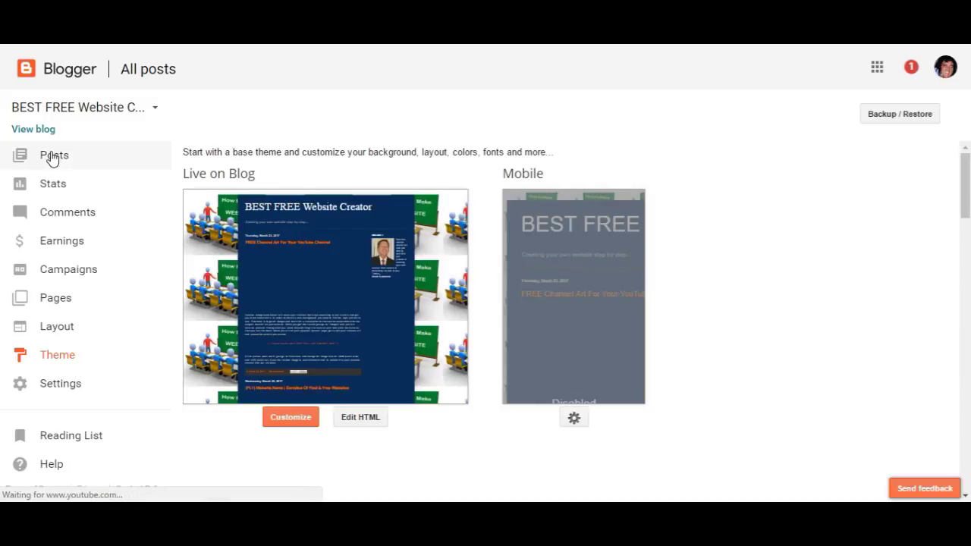
{"action": "left_click", "coordinate": [51, 157]}
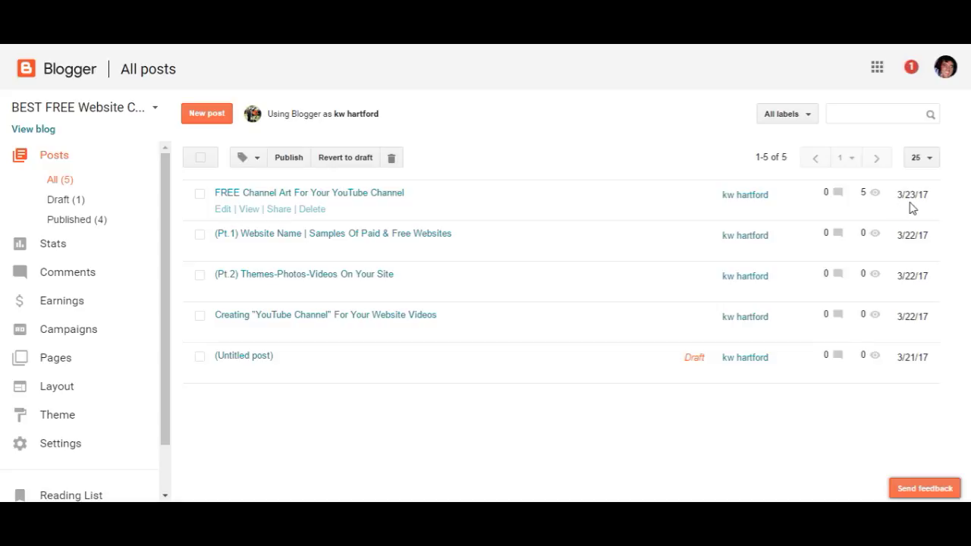
{"action": "left_click", "coordinate": [223, 211]}
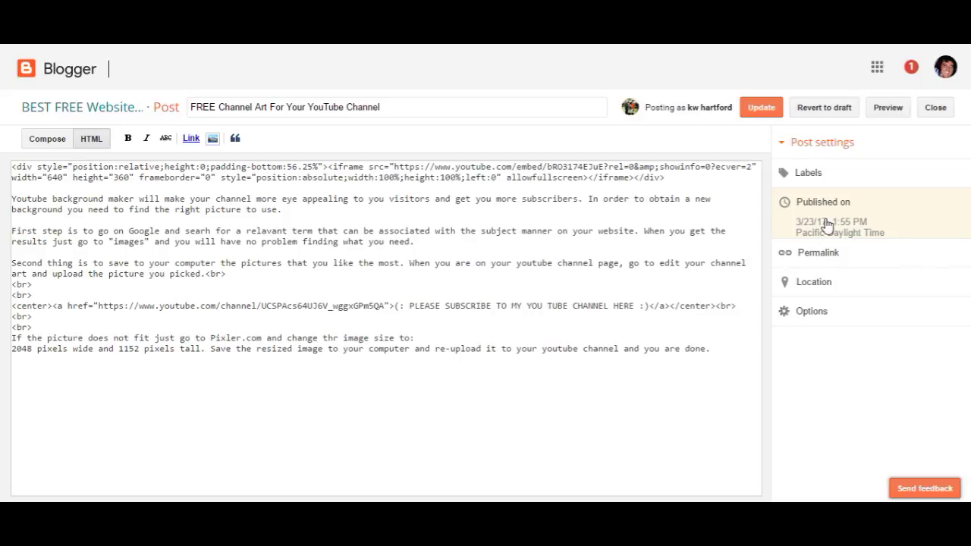
{"action": "left_click", "coordinate": [828, 226]}
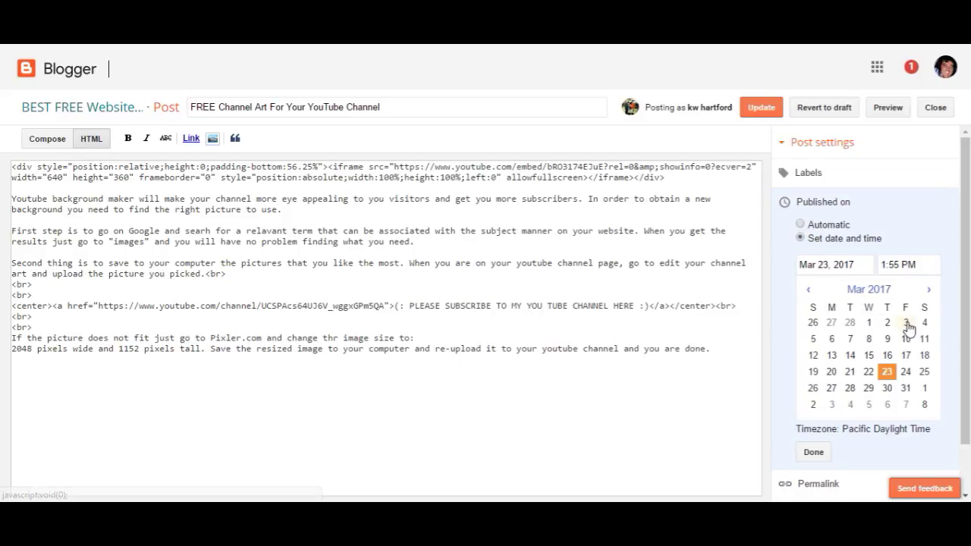
{"action": "left_click", "coordinate": [849, 372]}
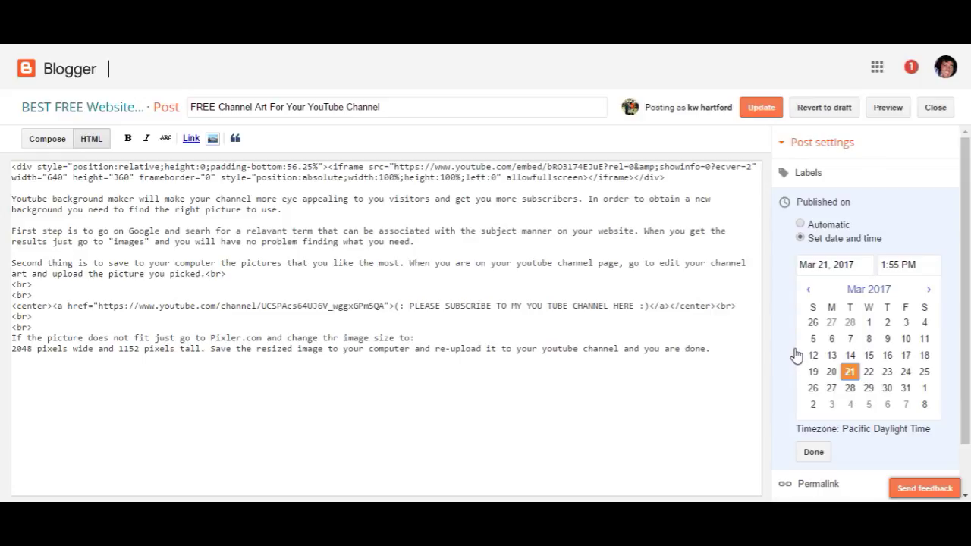
{"action": "scroll", "coordinate": [792, 358], "scroll_direction": "down", "scroll_amount": 2}
{"action": "scroll", "coordinate": [793, 358], "scroll_direction": "up", "scroll_amount": 2}
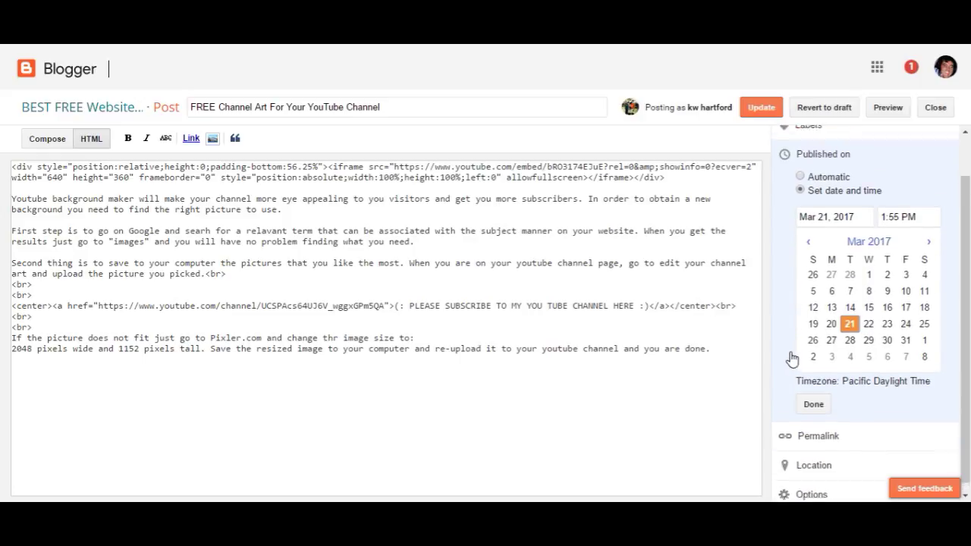
{"action": "left_click", "coordinate": [763, 112]}
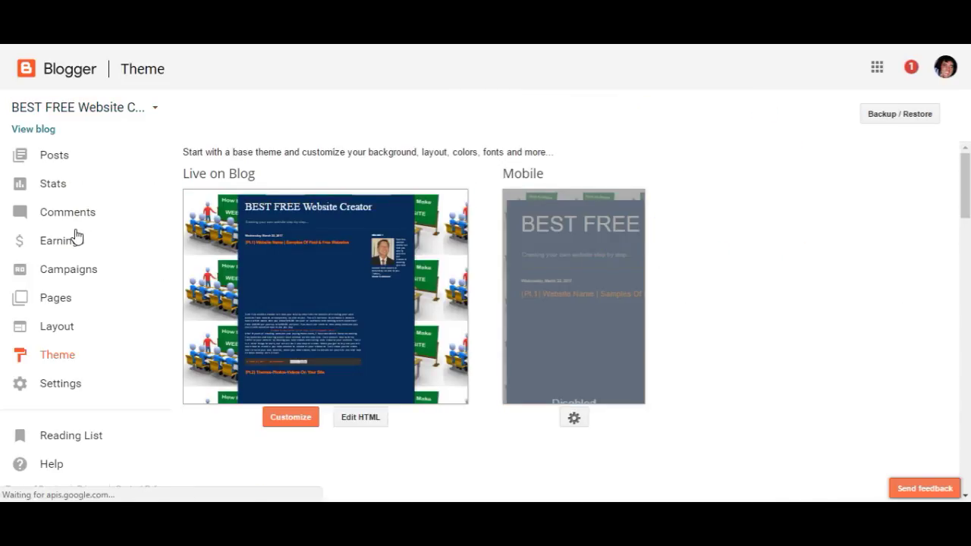
View the live blog and examine the post order from the first post down to the channel art post.
{"action": "left_click", "coordinate": [37, 131]}
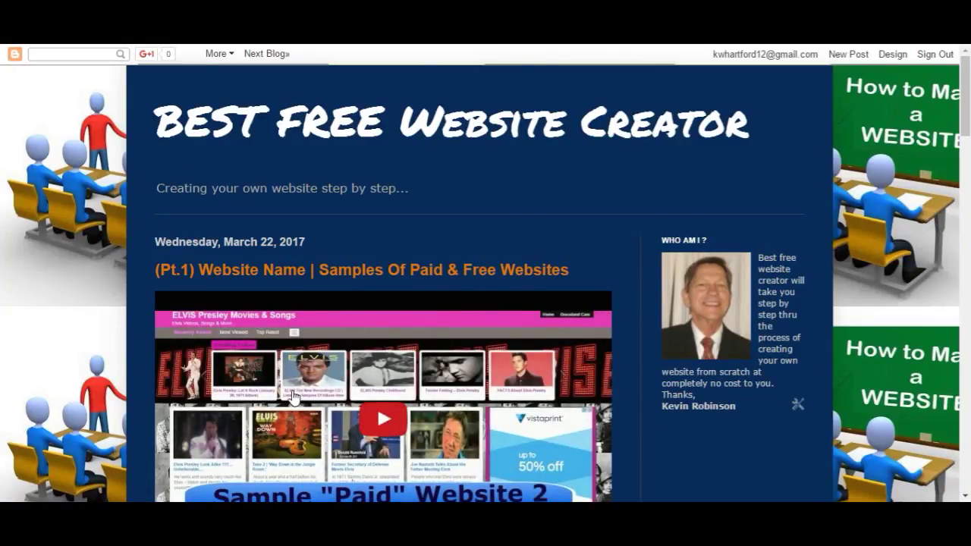
{"action": "scroll", "coordinate": [297, 380], "scroll_direction": "down", "scroll_amount": 2}
{"action": "scroll", "coordinate": [296, 361], "scroll_direction": "down", "scroll_amount": 5}
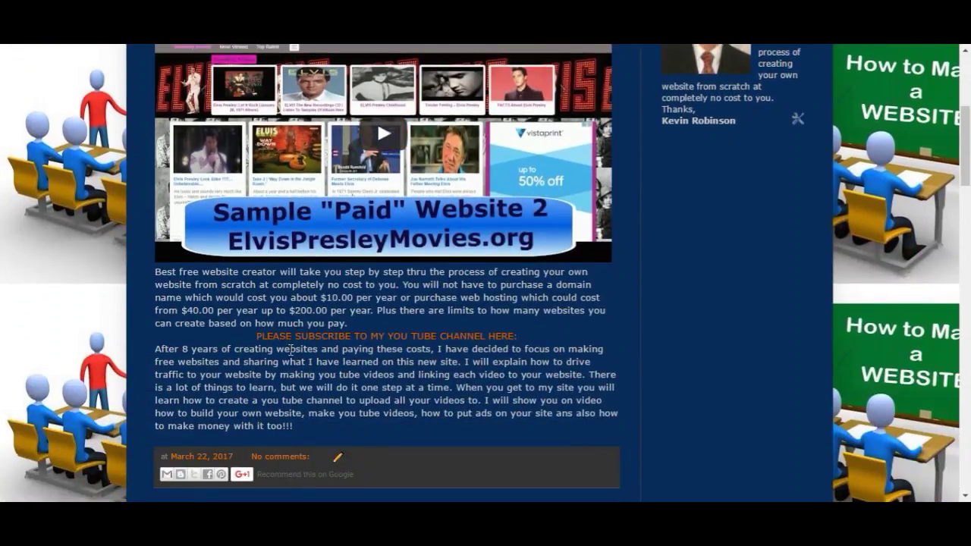
{"action": "scroll", "coordinate": [278, 325], "scroll_direction": "down", "scroll_amount": 6}
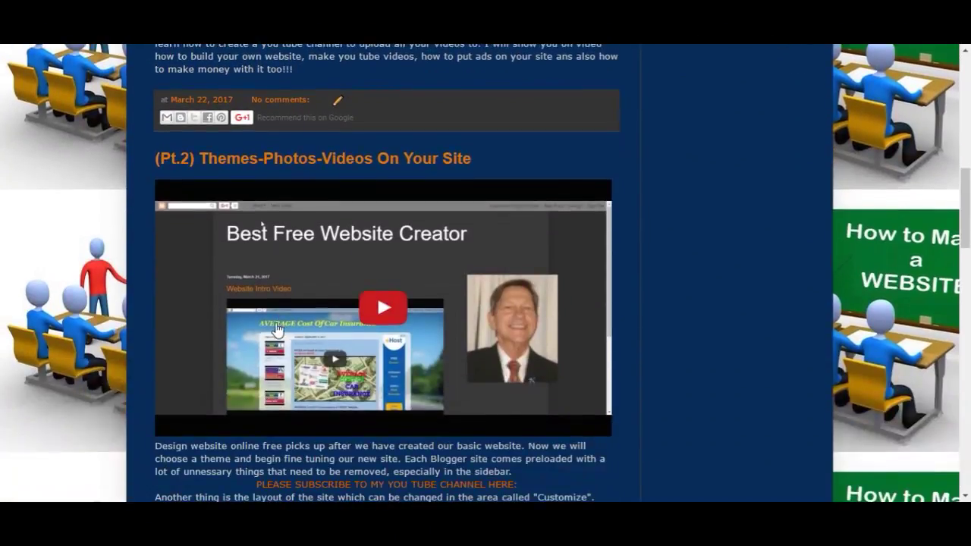
{"action": "scroll", "coordinate": [375, 334], "scroll_direction": "down", "scroll_amount": 10}
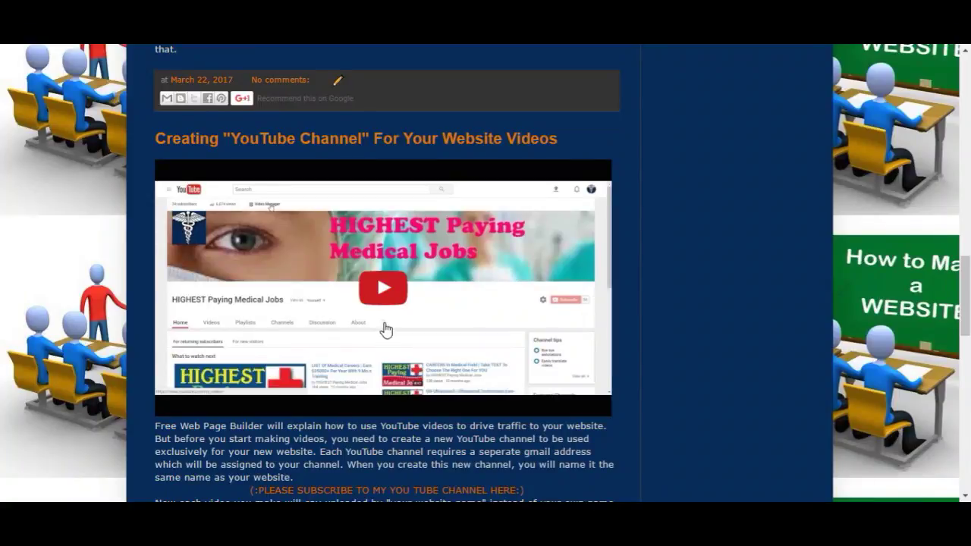
{"action": "scroll", "coordinate": [391, 322], "scroll_direction": "down", "scroll_amount": 3}
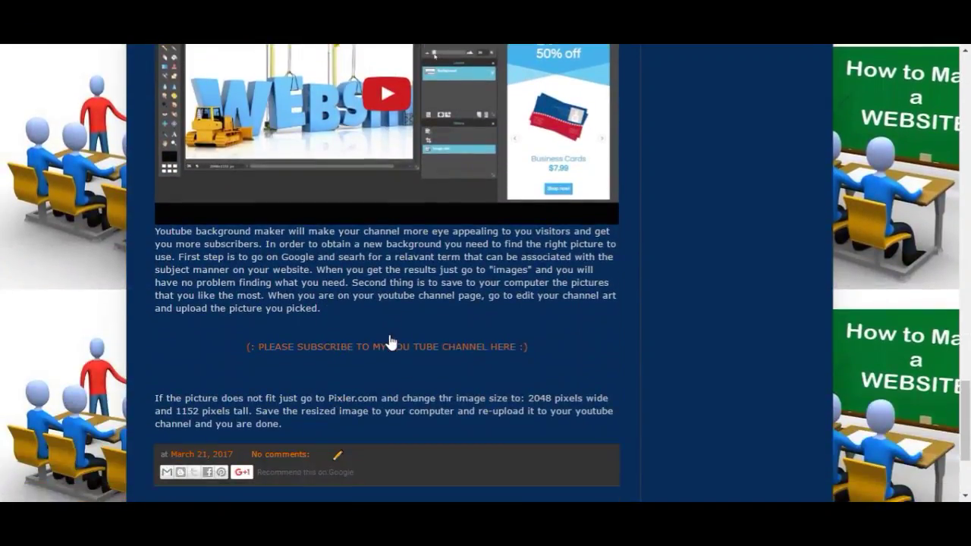
{"action": "scroll", "coordinate": [390, 333], "scroll_direction": "up", "scroll_amount": 3}
{"action": "scroll", "coordinate": [386, 339], "scroll_direction": "up", "scroll_amount": 15}
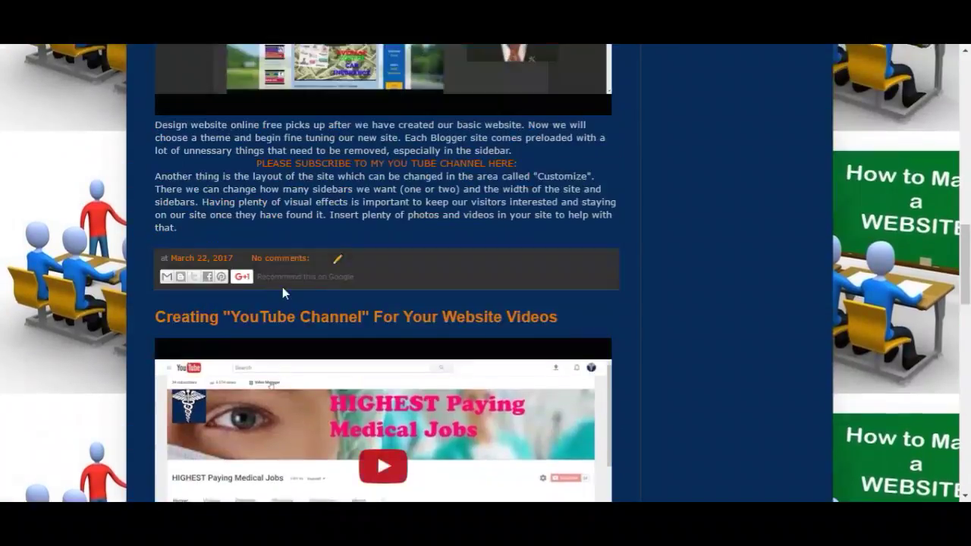
{"action": "scroll", "coordinate": [216, 266], "scroll_direction": "up", "scroll_amount": 5}
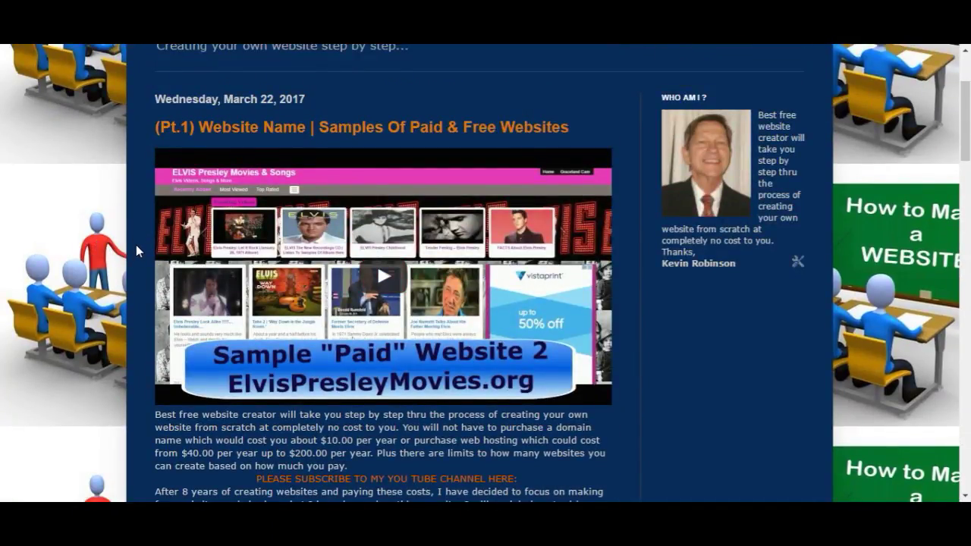
{"action": "scroll", "coordinate": [137, 245], "scroll_direction": "up", "scroll_amount": 2}
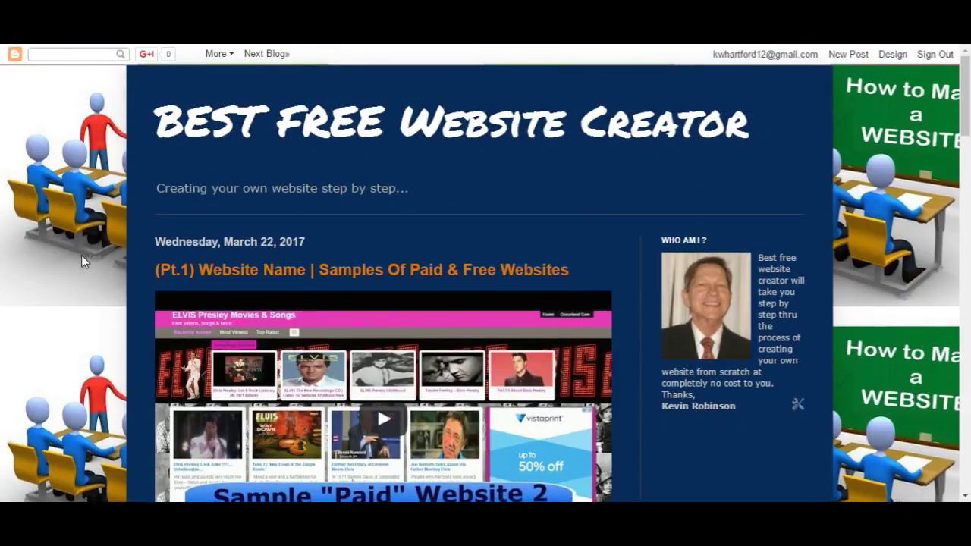
{"action": "scroll", "coordinate": [84, 253], "scroll_direction": "down", "scroll_amount": 4}
{"action": "scroll", "coordinate": [87, 257], "scroll_direction": "down", "scroll_amount": 20}
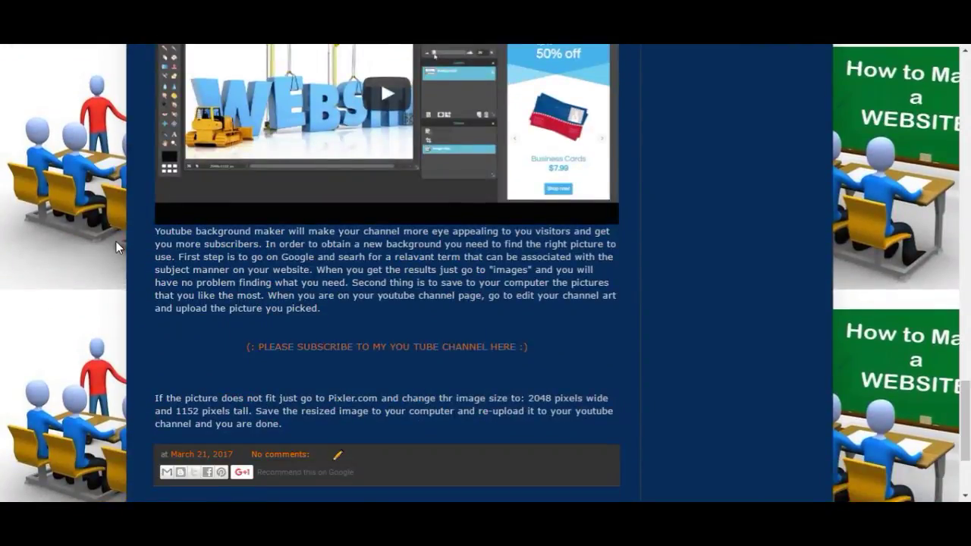
{"action": "scroll", "coordinate": [118, 254], "scroll_direction": "up", "scroll_amount": 20}
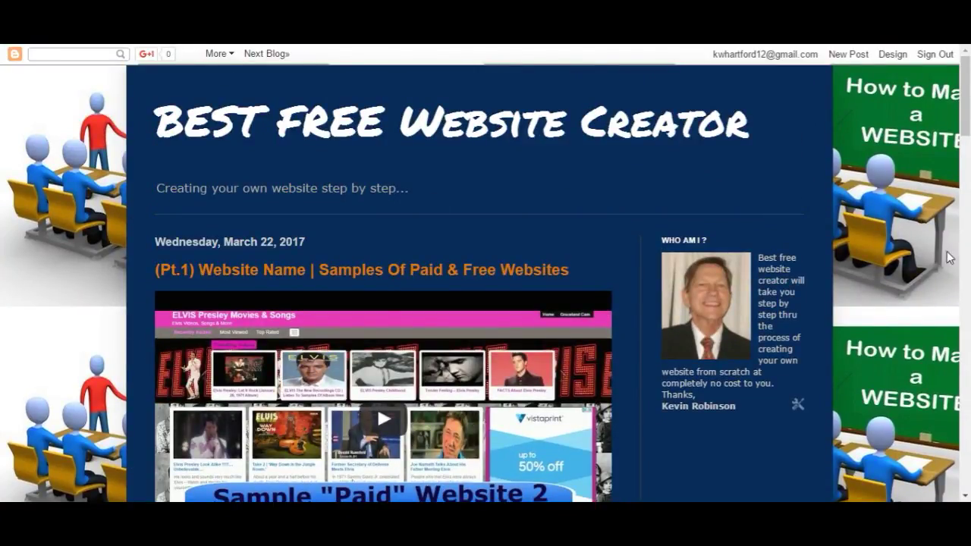
Set the number of posts on the main page to 1 in the Blog Posts gadget, saving the gadget and the layout arrangement.
{"action": "left_click", "coordinate": [892, 55]}
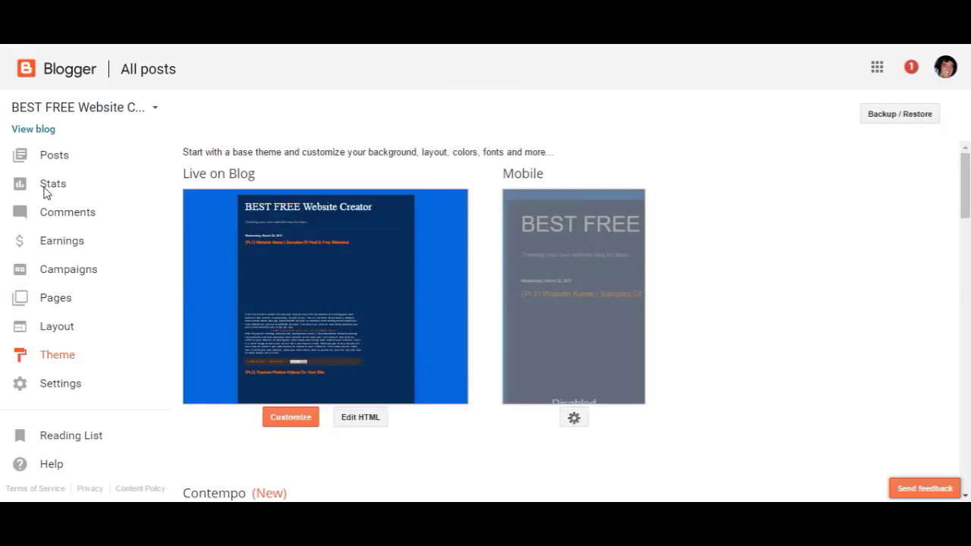
{"action": "left_click", "coordinate": [58, 329]}
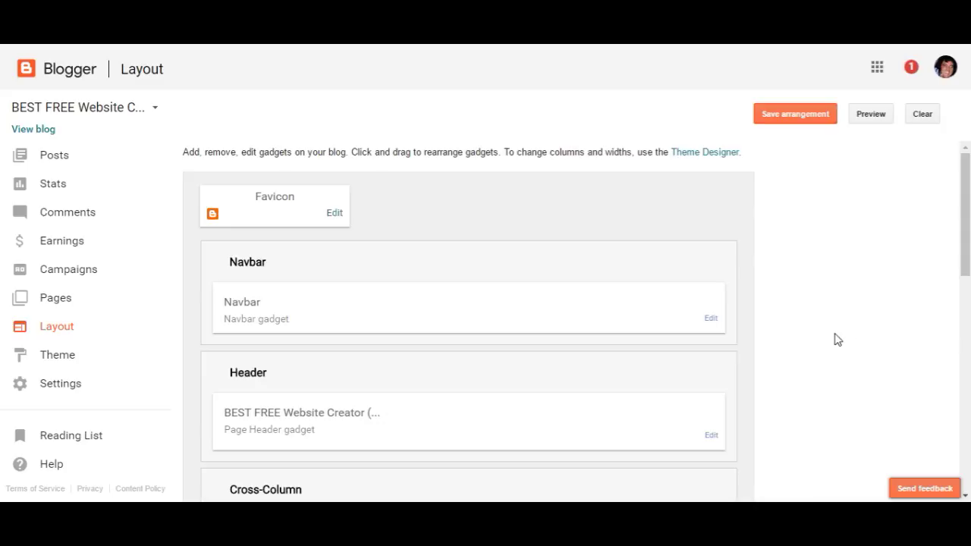
{"action": "scroll", "coordinate": [838, 341], "scroll_direction": "down", "scroll_amount": 5}
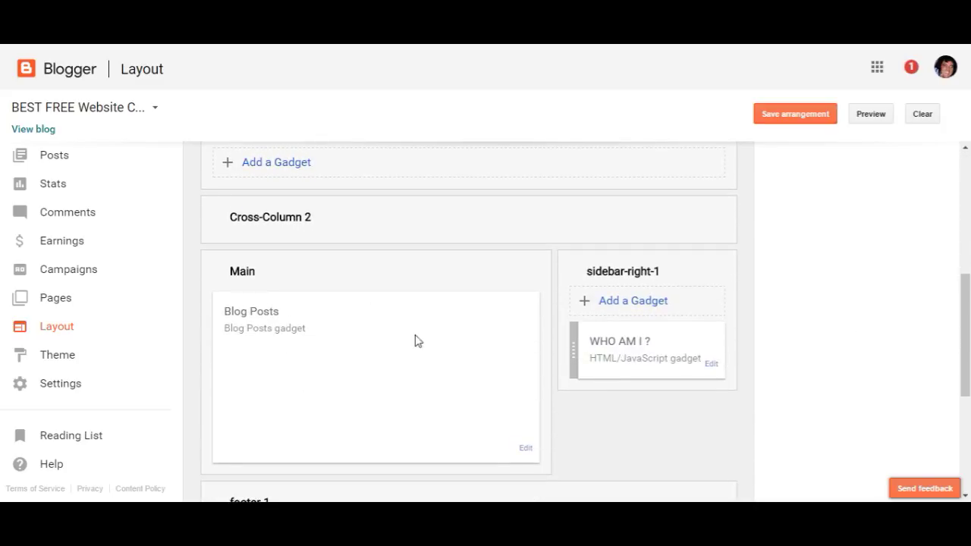
{"action": "scroll", "coordinate": [371, 387], "scroll_direction": "down", "scroll_amount": 1}
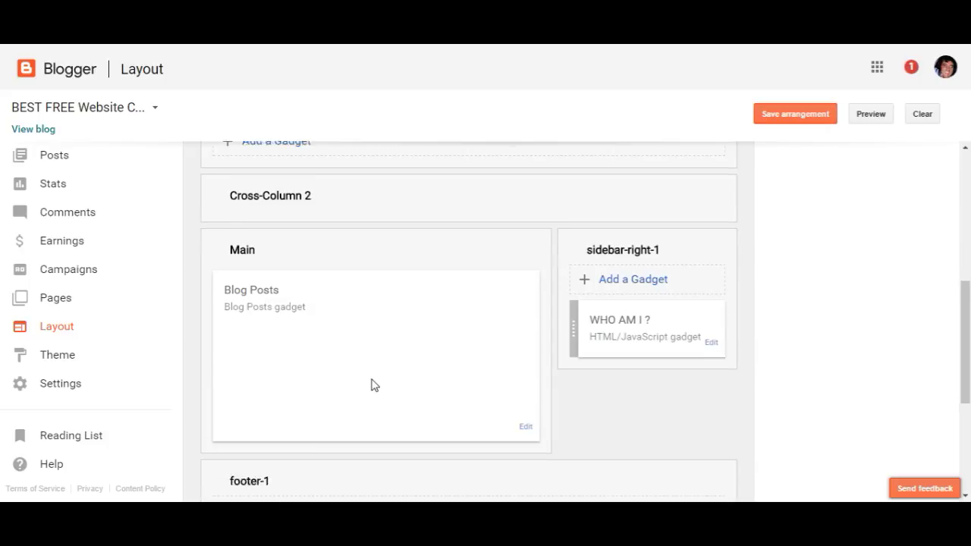
{"action": "left_click", "coordinate": [526, 381]}
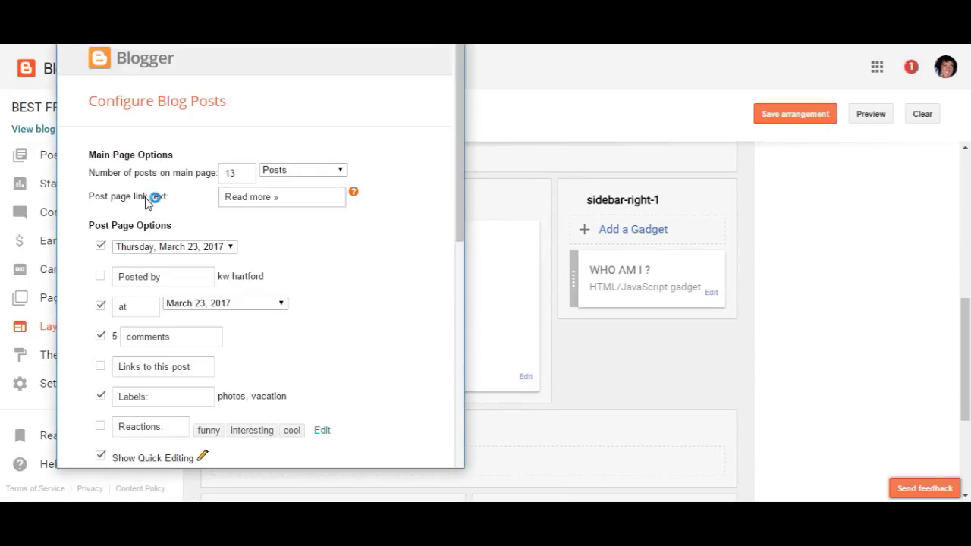
{"action": "left_click", "coordinate": [234, 173]}
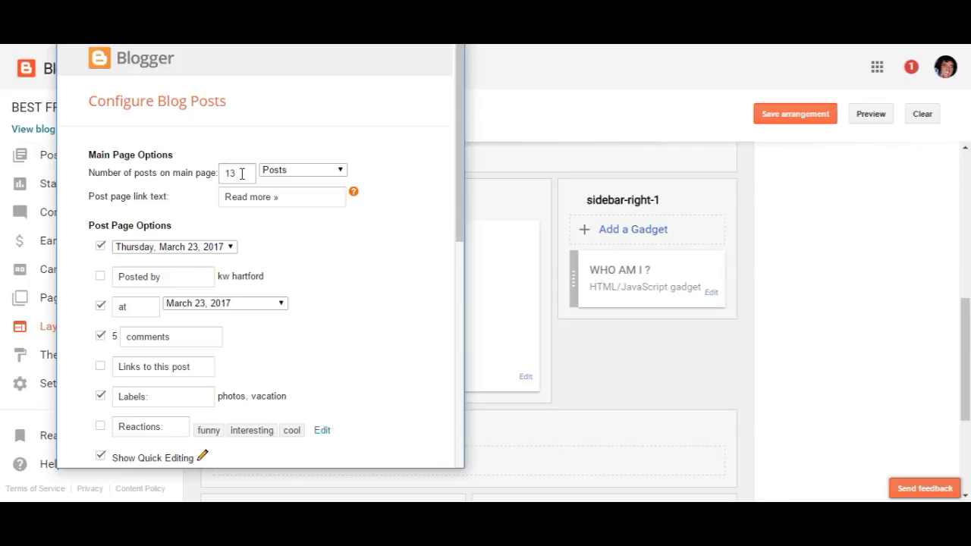
{"action": "left_click", "coordinate": [242, 174]}
{"action": "scroll", "coordinate": [384, 283], "scroll_direction": "down", "scroll_amount": 6}
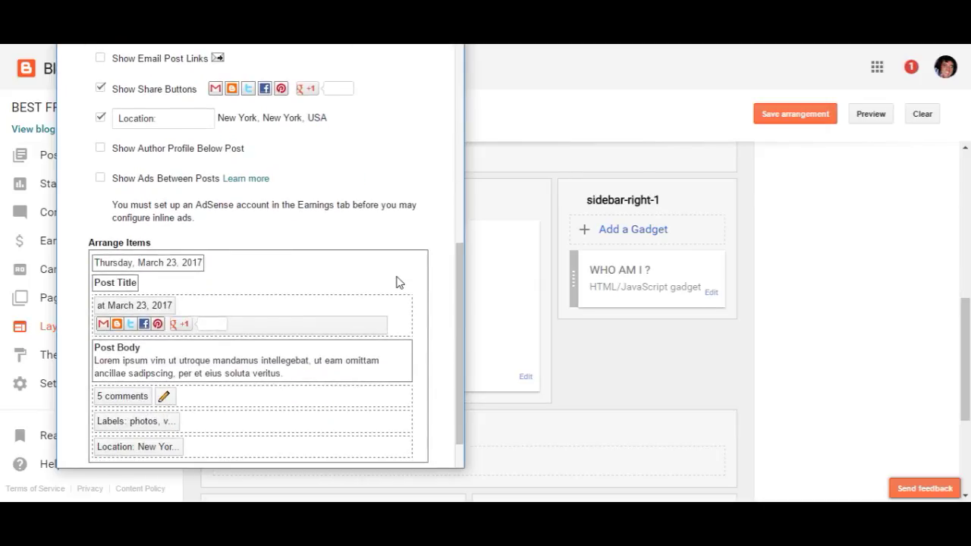
{"action": "scroll", "coordinate": [402, 282], "scroll_direction": "down", "scroll_amount": 2}
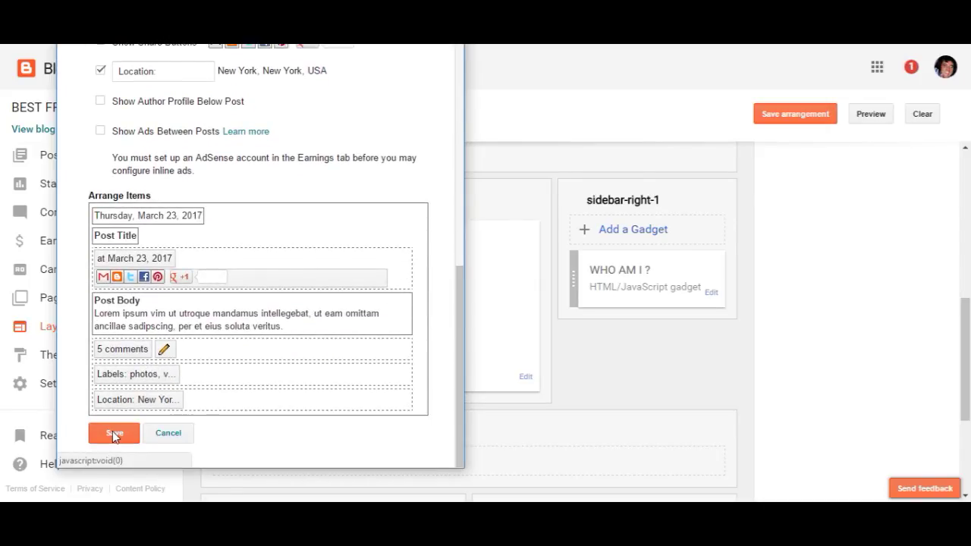
{"action": "left_click", "coordinate": [113, 431]}
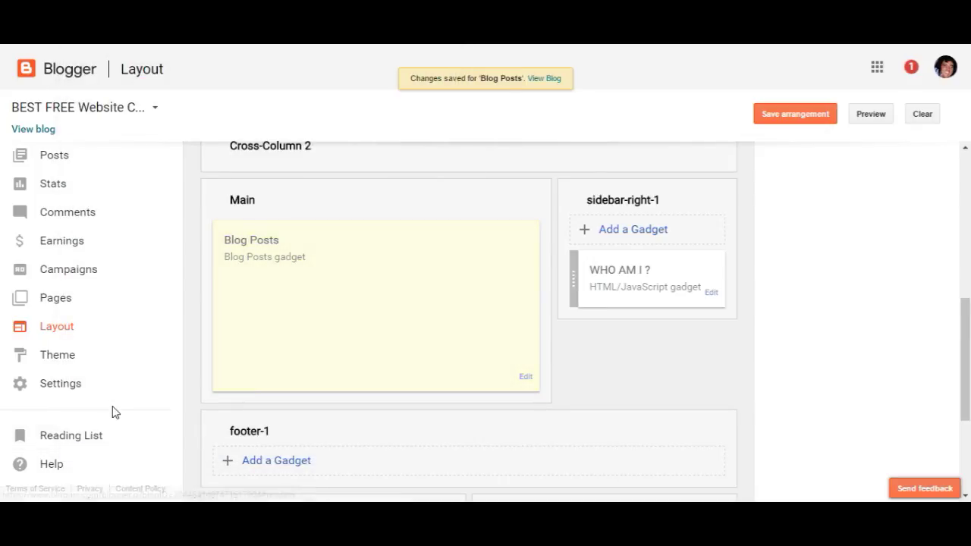
{"action": "left_click", "coordinate": [807, 117]}
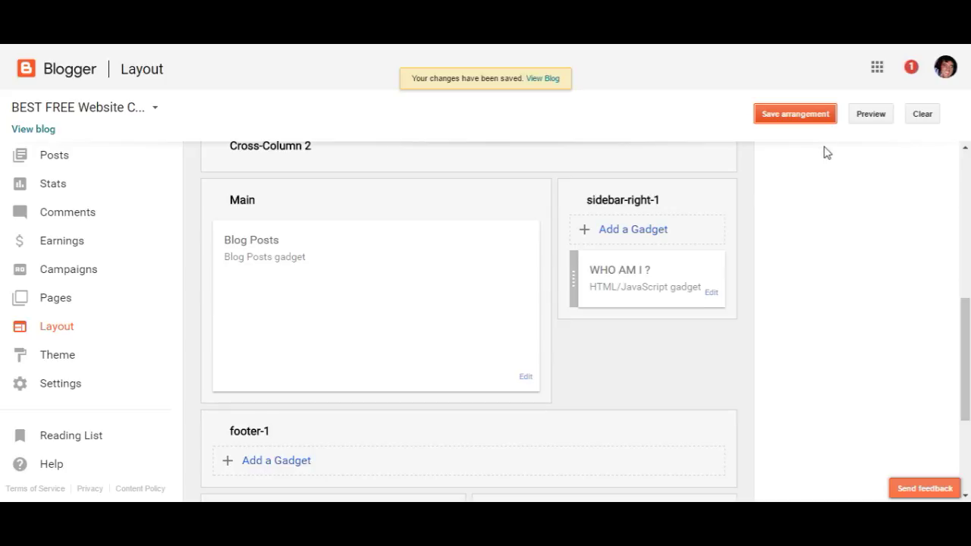
View the live blog and check which posts the home page shows.
{"action": "left_click", "coordinate": [39, 129]}
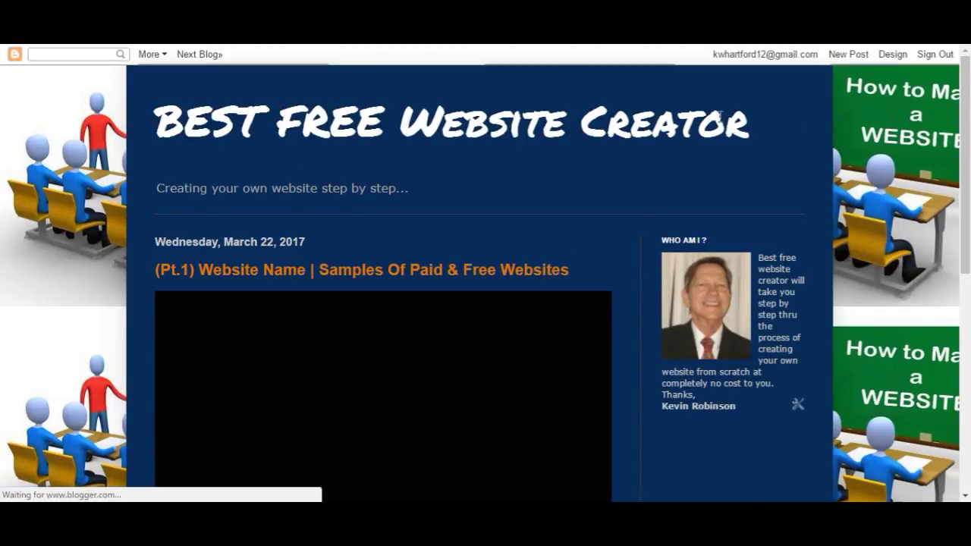
{"action": "scroll", "coordinate": [816, 179], "scroll_direction": "down", "scroll_amount": 4}
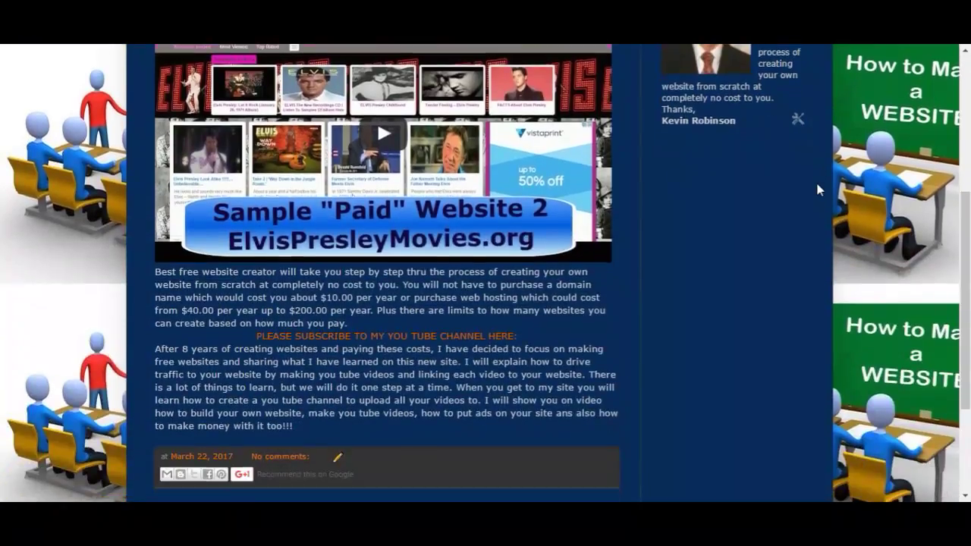
{"action": "scroll", "coordinate": [817, 188], "scroll_direction": "down", "scroll_amount": 2}
{"action": "scroll", "coordinate": [817, 186], "scroll_direction": "up", "scroll_amount": 5}
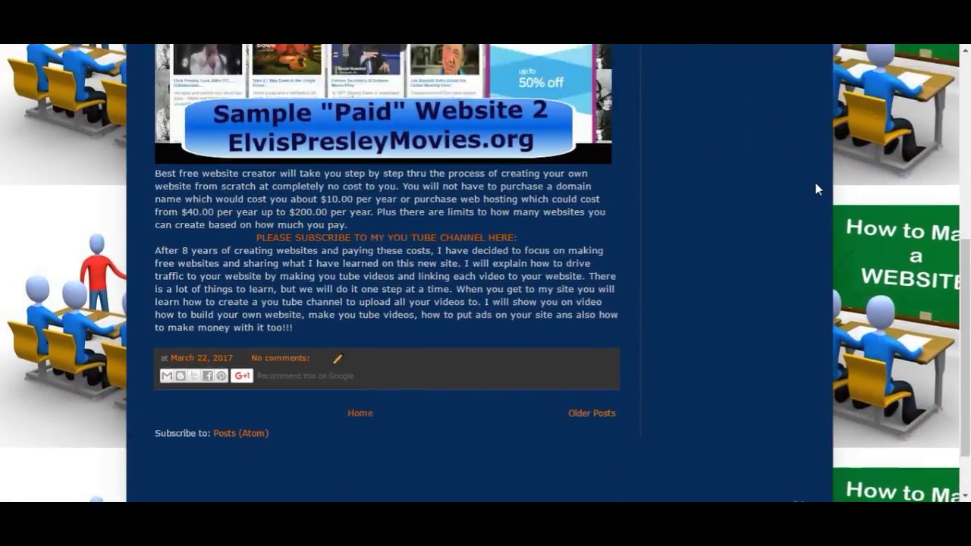
{"action": "scroll", "coordinate": [815, 206], "scroll_direction": "up", "scroll_amount": 2}
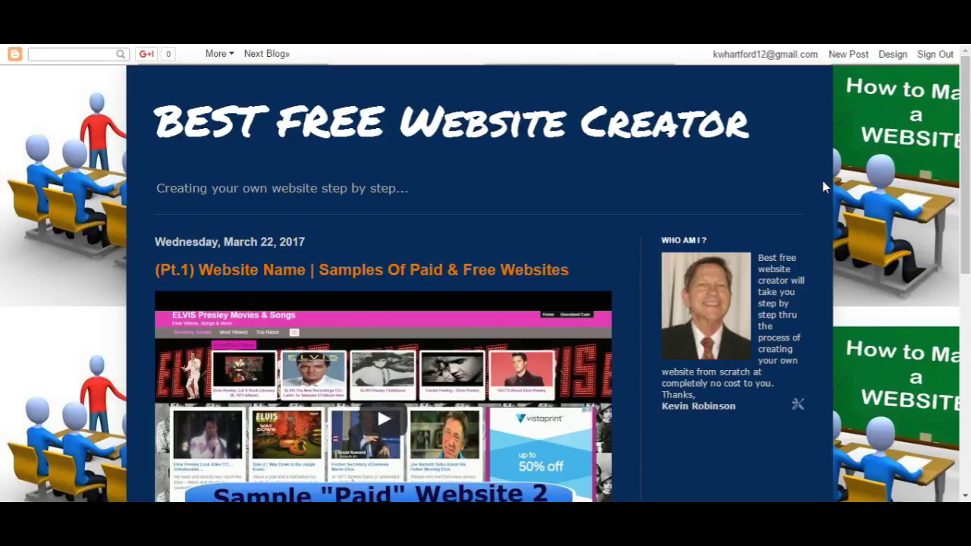
{"action": "scroll", "coordinate": [824, 186], "scroll_direction": "down", "scroll_amount": 2}
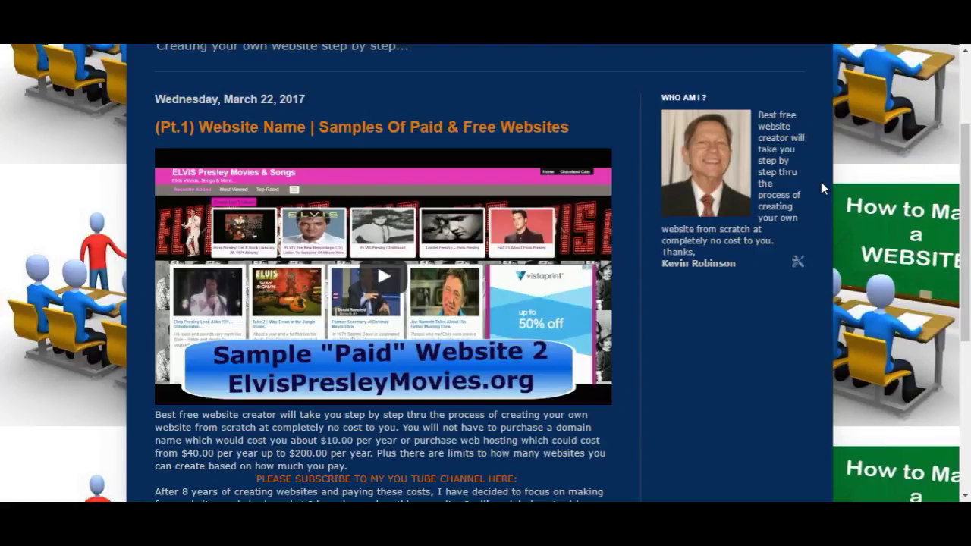
{"action": "scroll", "coordinate": [823, 188], "scroll_direction": "down", "scroll_amount": 3}
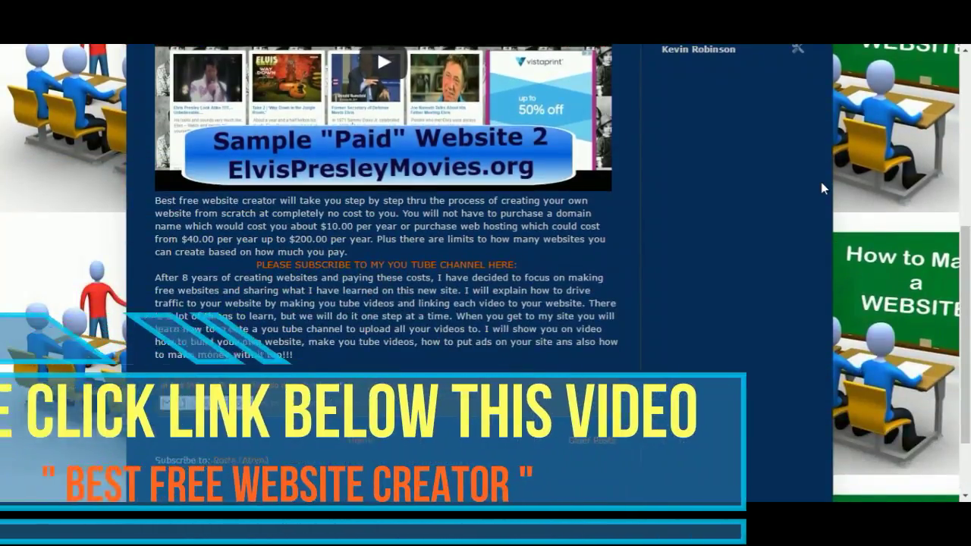